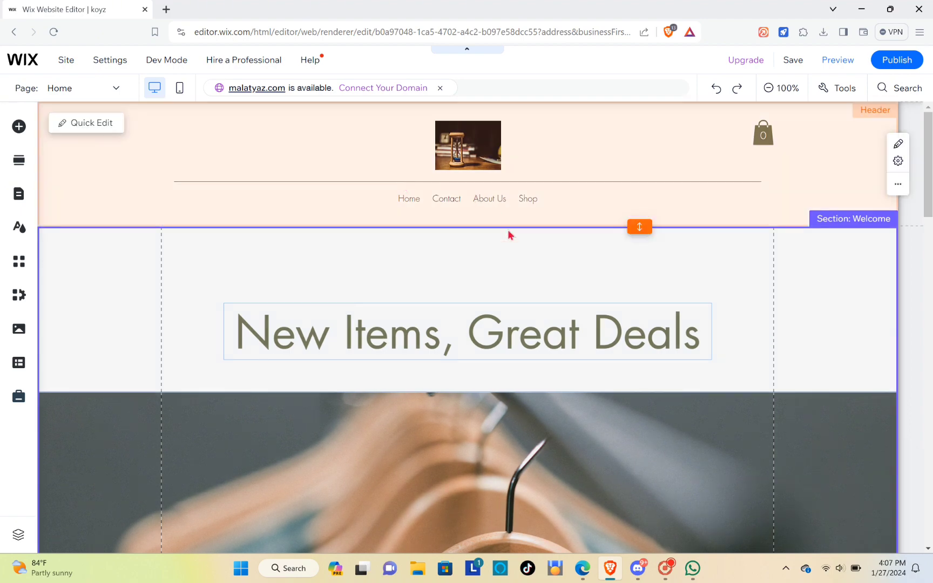
- Look over the home page from top to bottom and inspect the header's horizontal navigation menu
scroll(495, 317, down, 20)
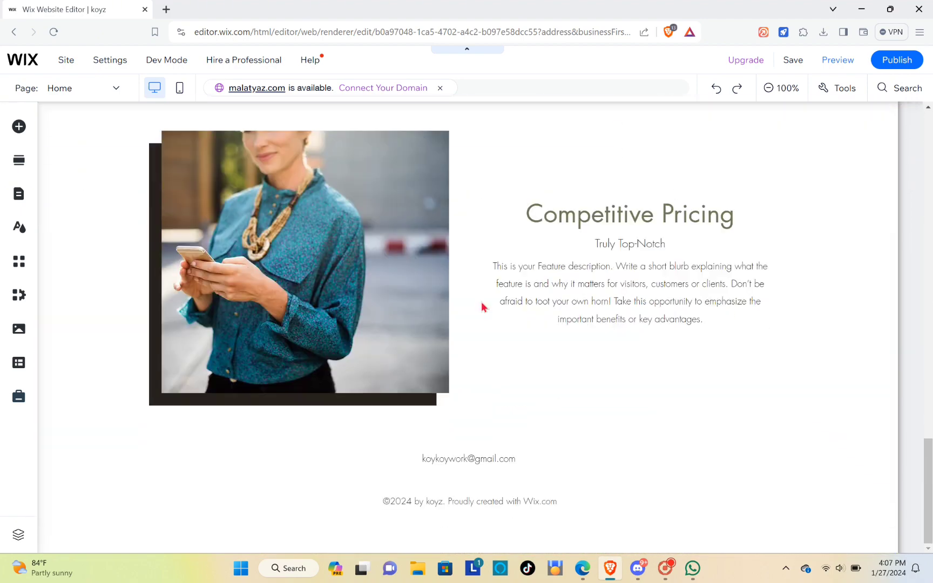
scroll(491, 291, up, 20)
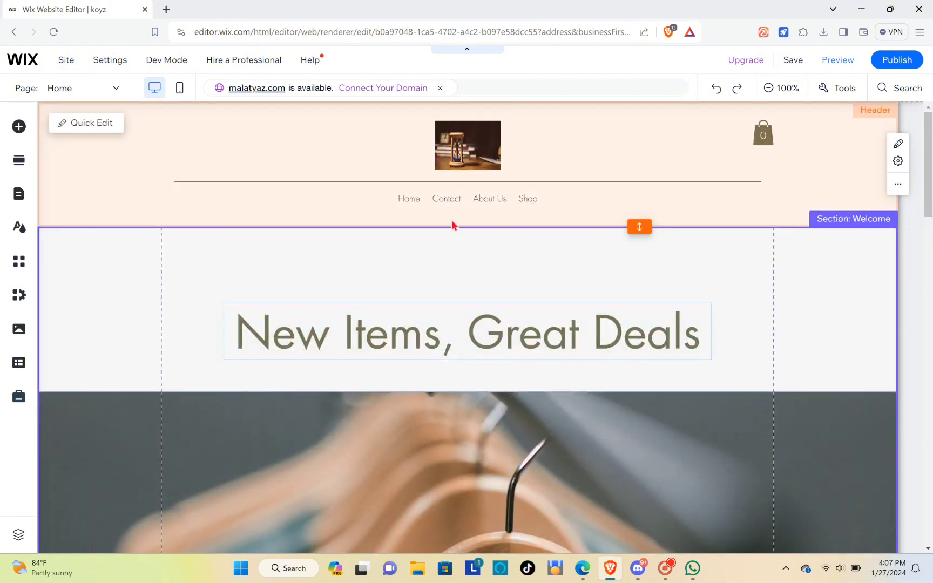
click(526, 199)
click(492, 204)
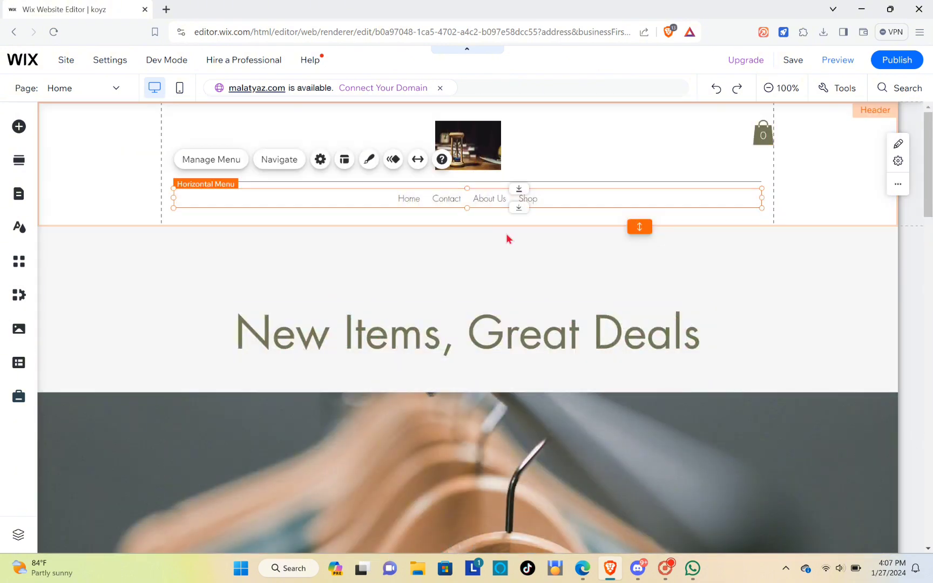
click(507, 246)
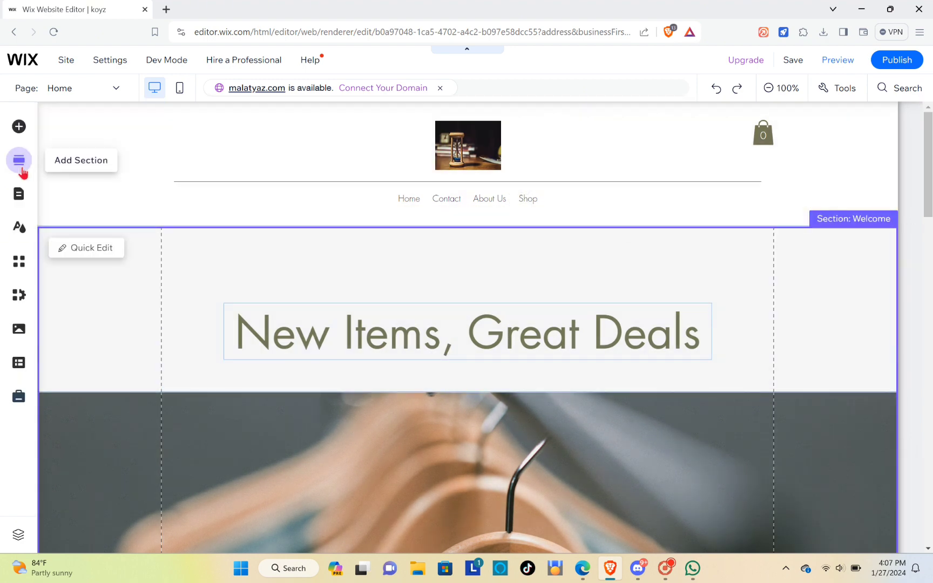
- Review the site menu's Home, Contact, About Us and Shop entries along with the list of store pages
click(19, 197)
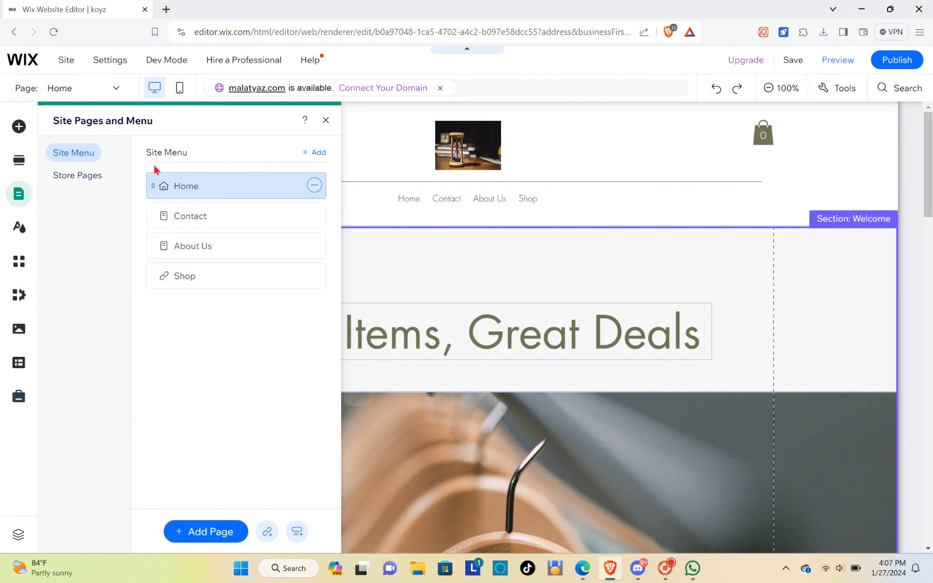
click(208, 223)
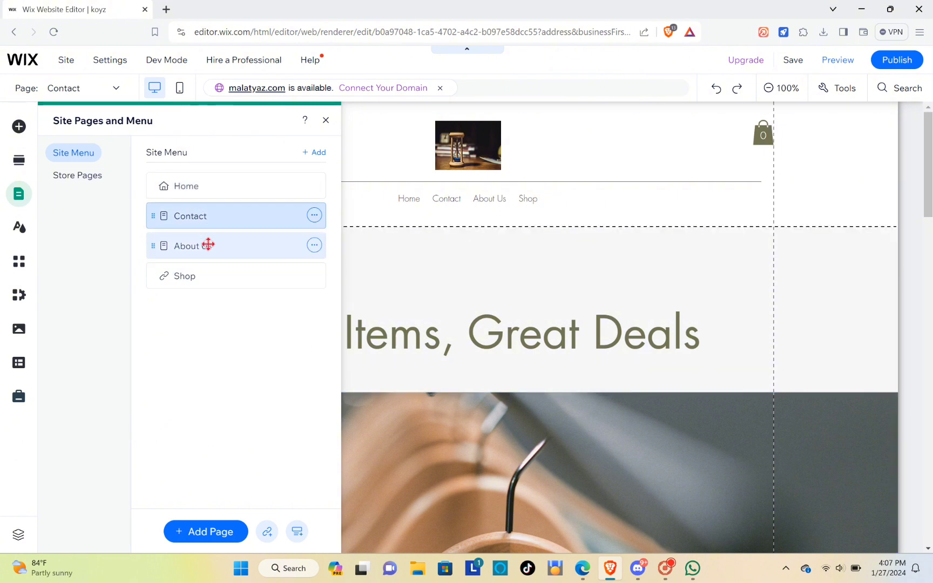
click(218, 278)
click(218, 241)
click(211, 194)
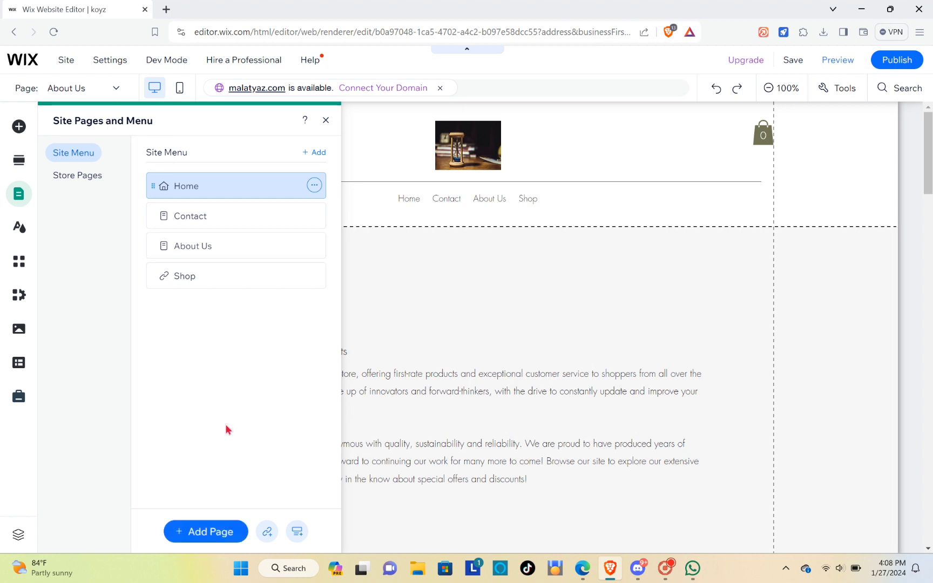
click(170, 187)
click(77, 175)
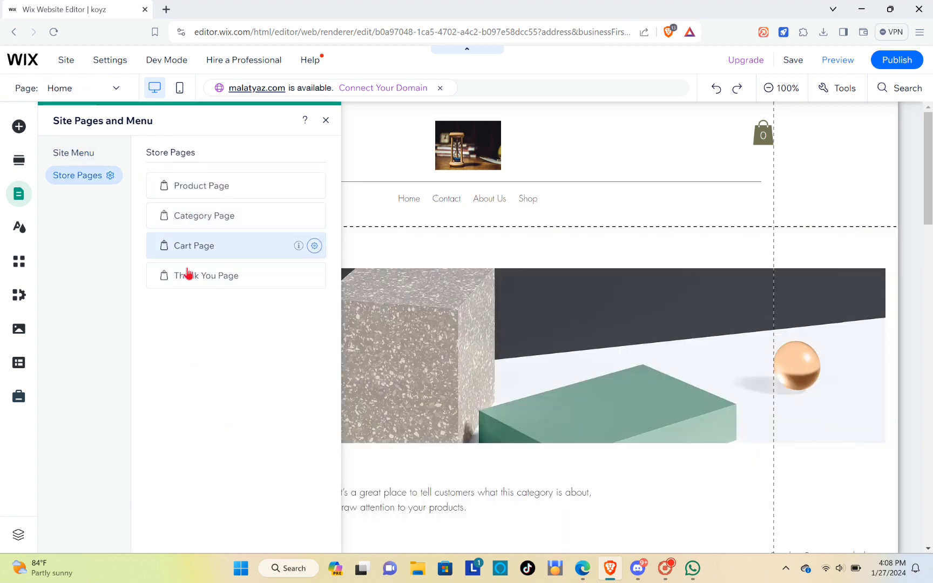
click(78, 157)
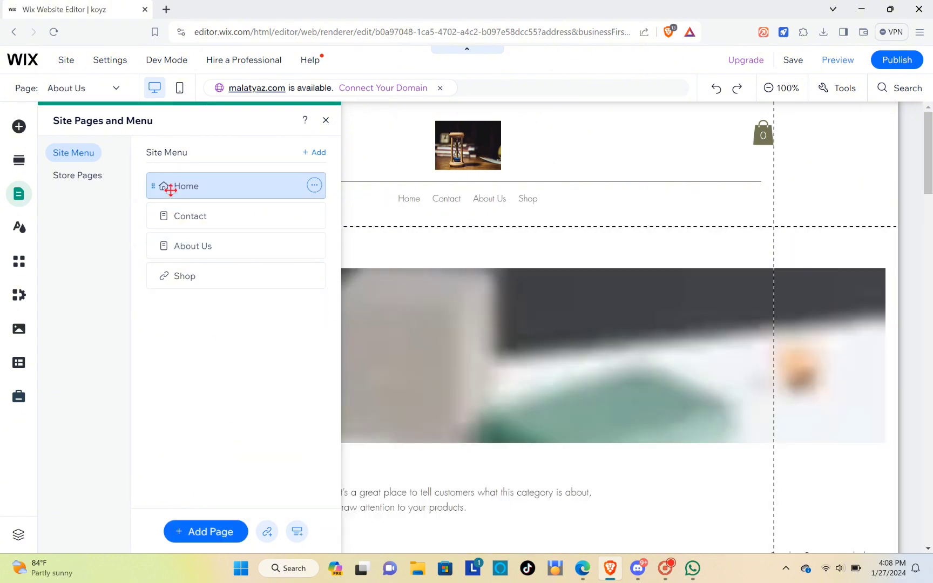
click(77, 174)
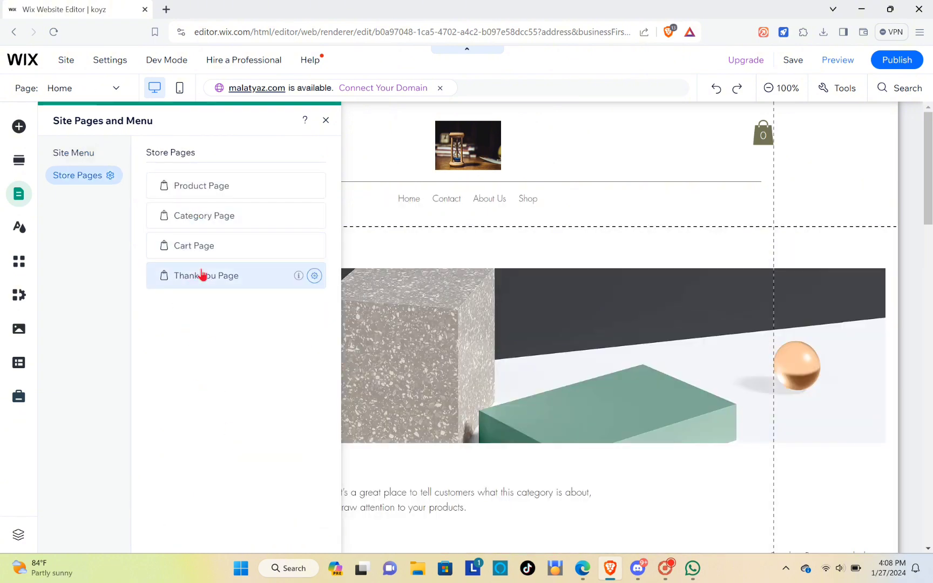
click(75, 153)
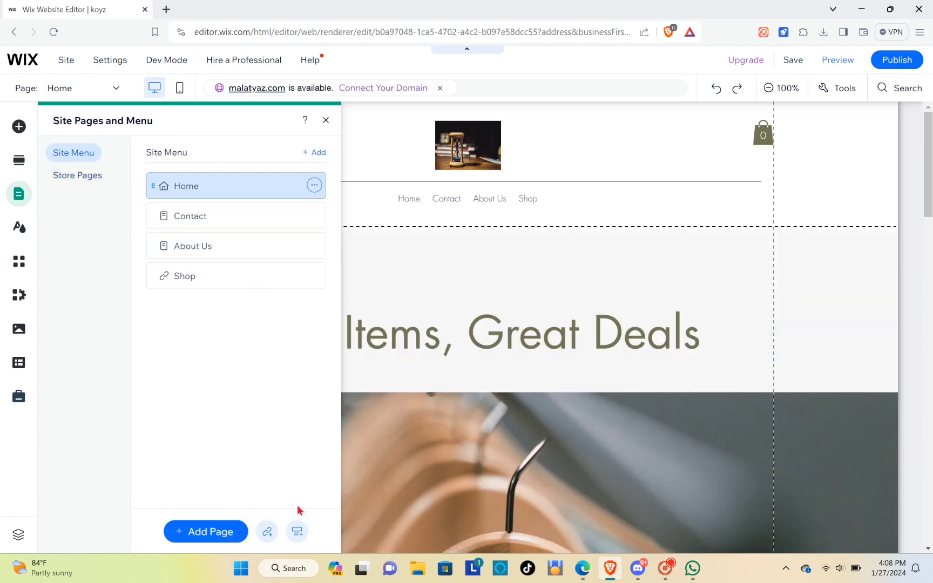
click(298, 532)
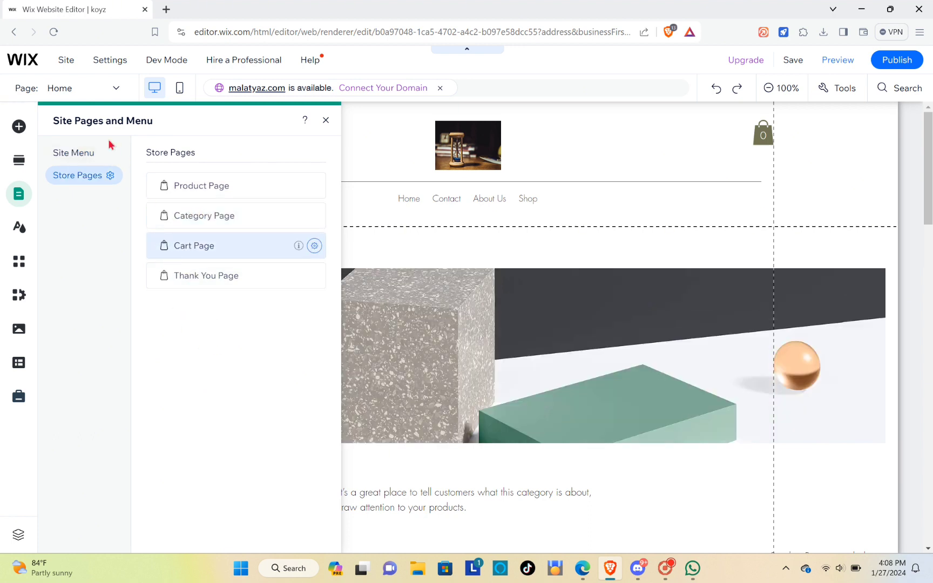
click(76, 153)
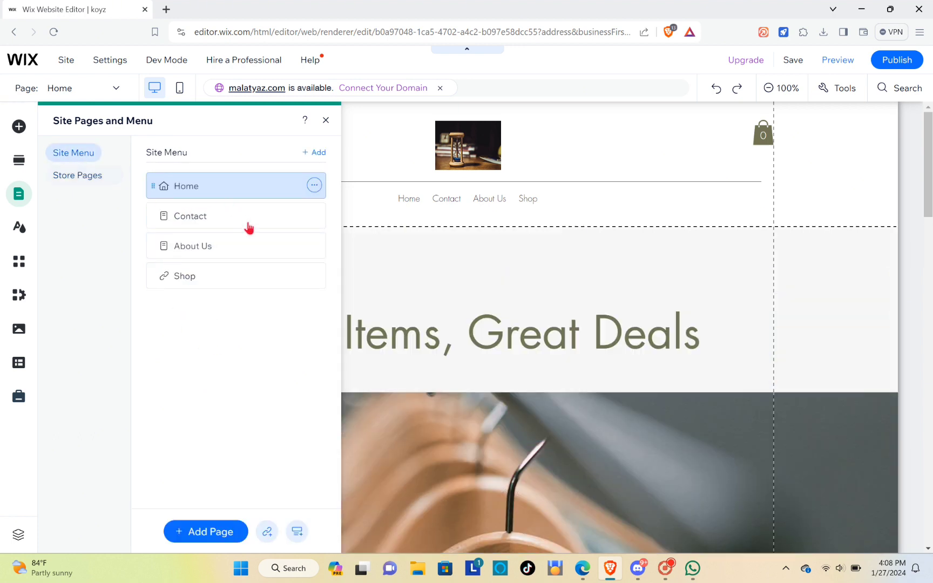
- Add a dropdown folder named "Social" to the site menu
click(301, 534)
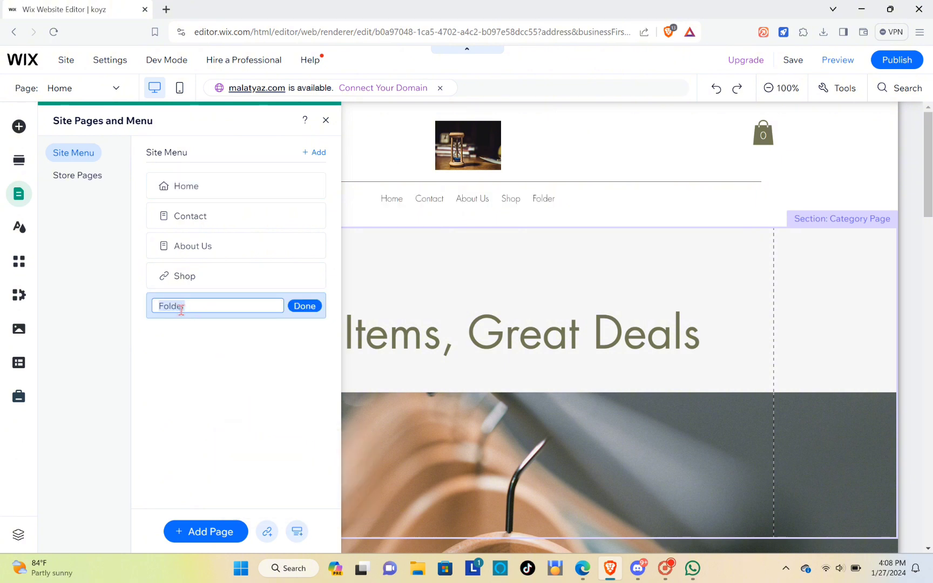
key(BackSpace)
text(Social)
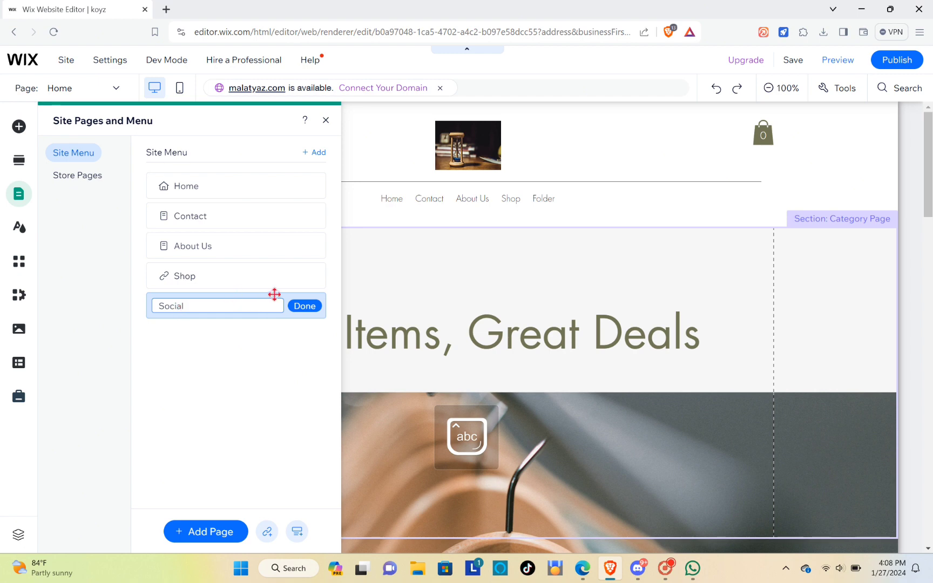
click(304, 307)
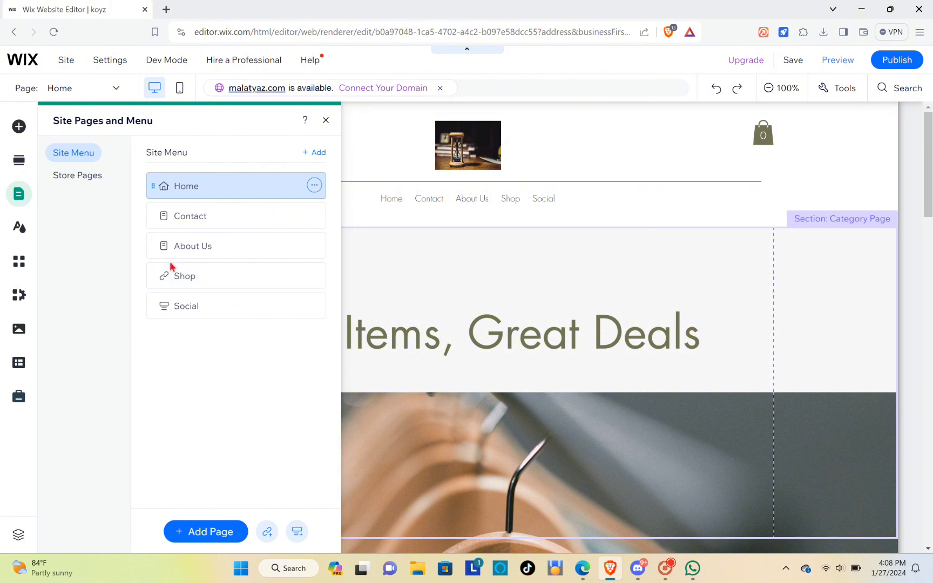
- Add a blank page to the site menu, name it "INSTAGRAM" and return to its empty section
click(272, 307)
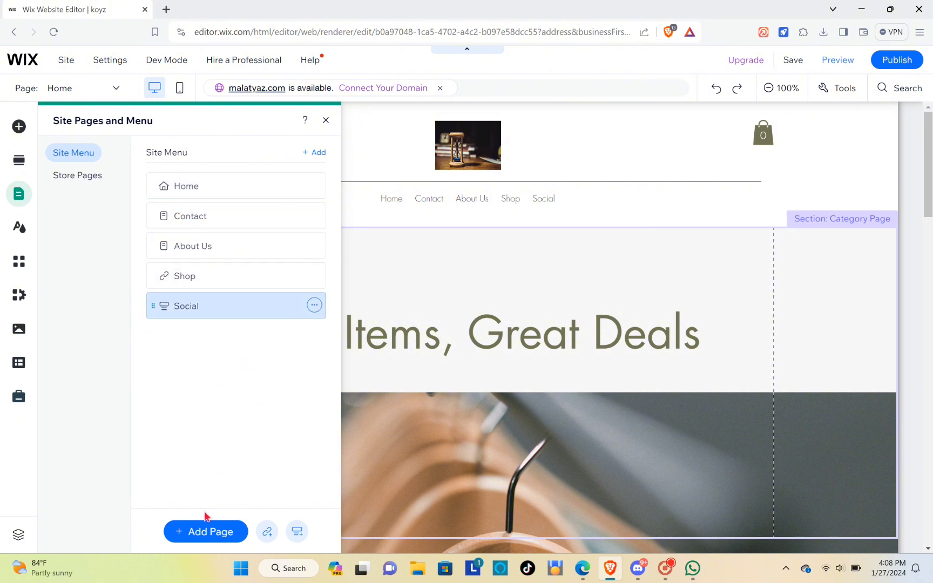
click(209, 531)
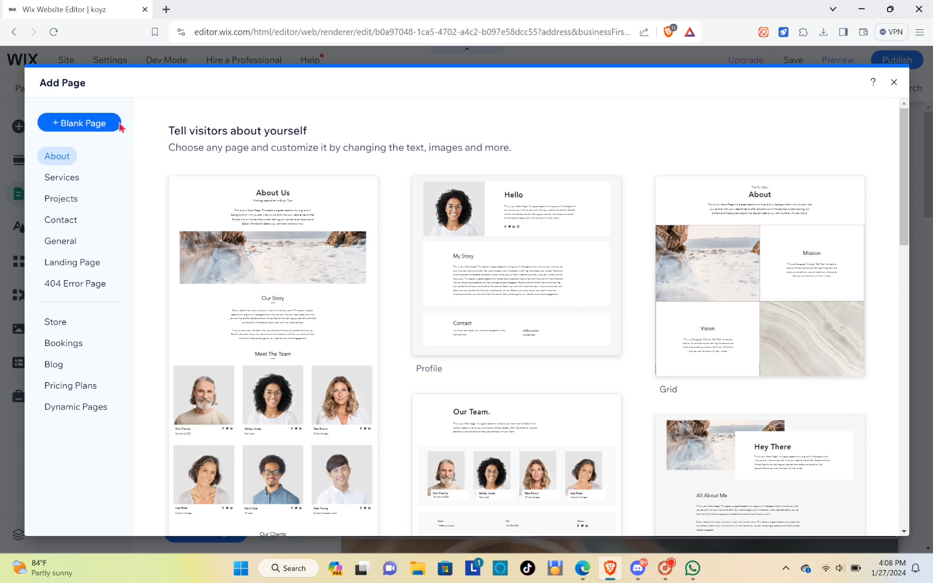
click(89, 127)
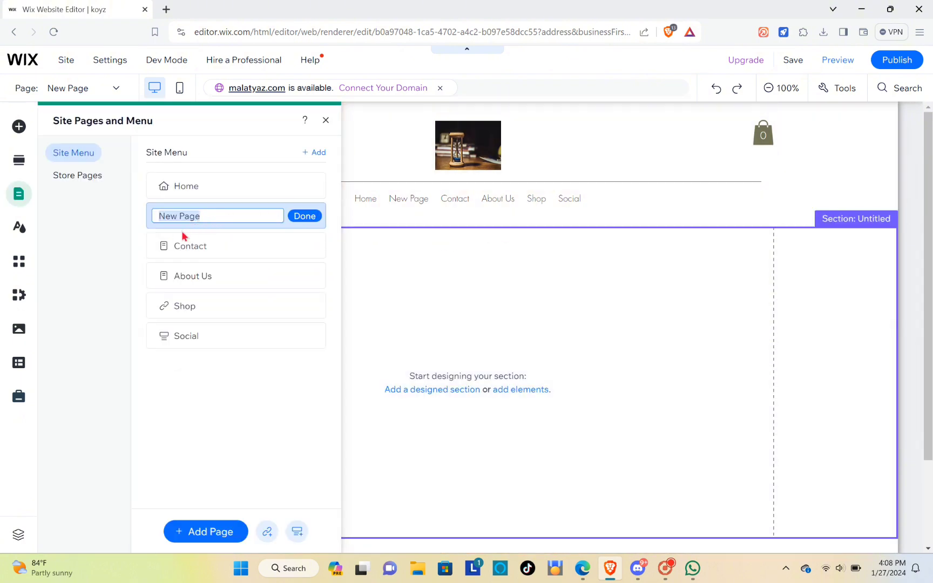
key(BackSpace)
text(INST)
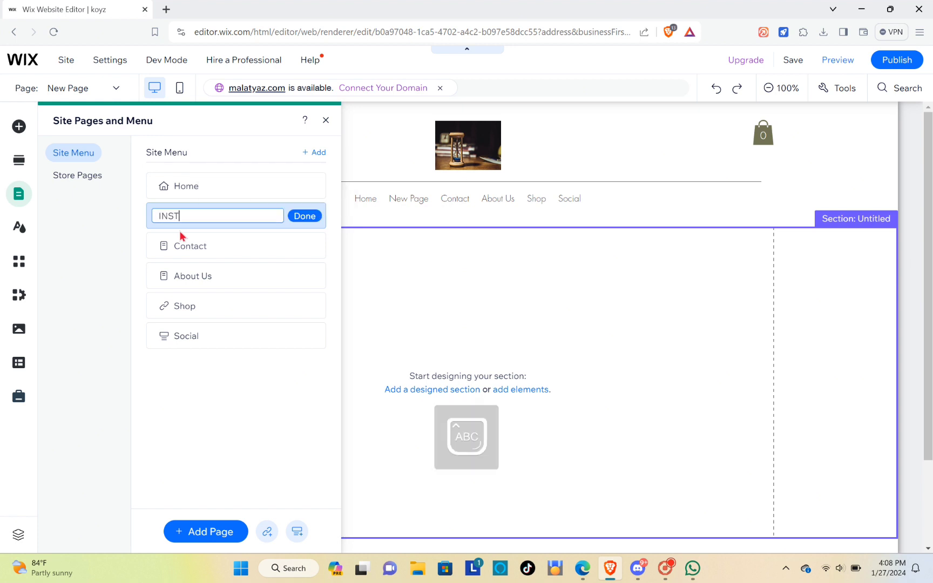
text(AGRAM)
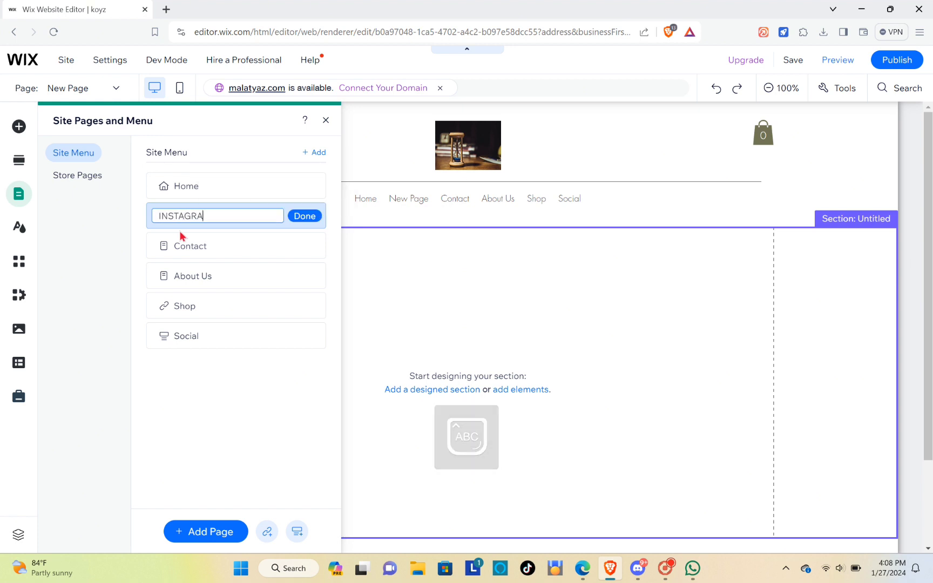
click(304, 217)
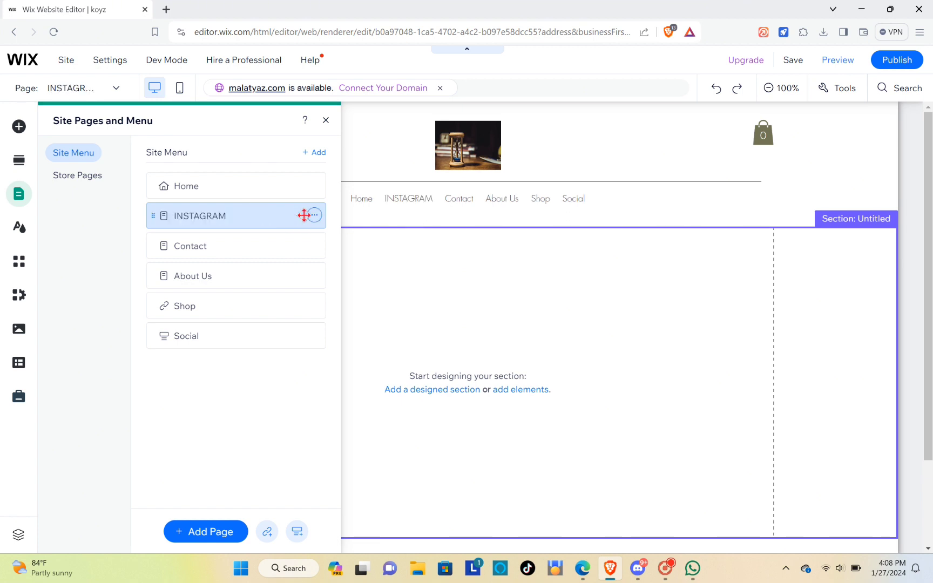
click(448, 285)
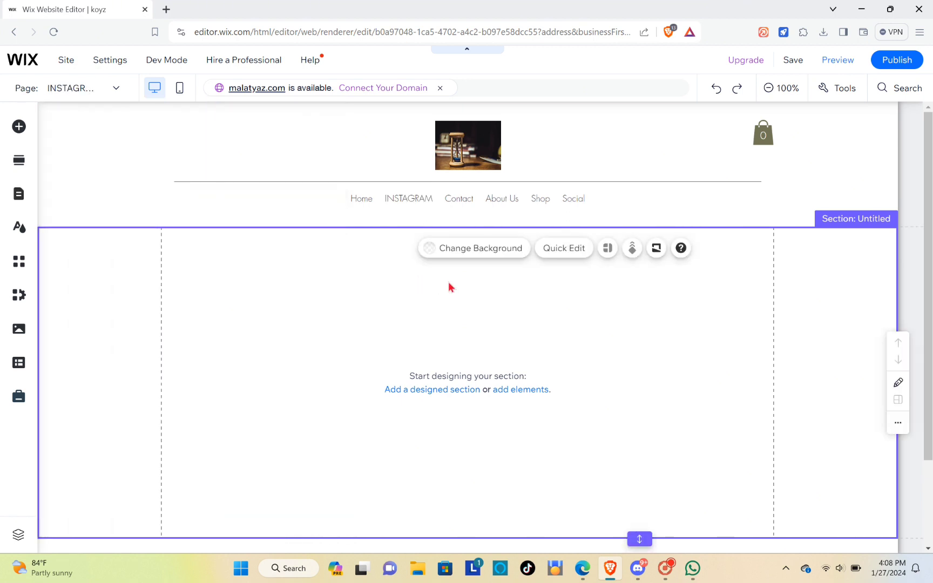
scroll(359, 286, down, 2)
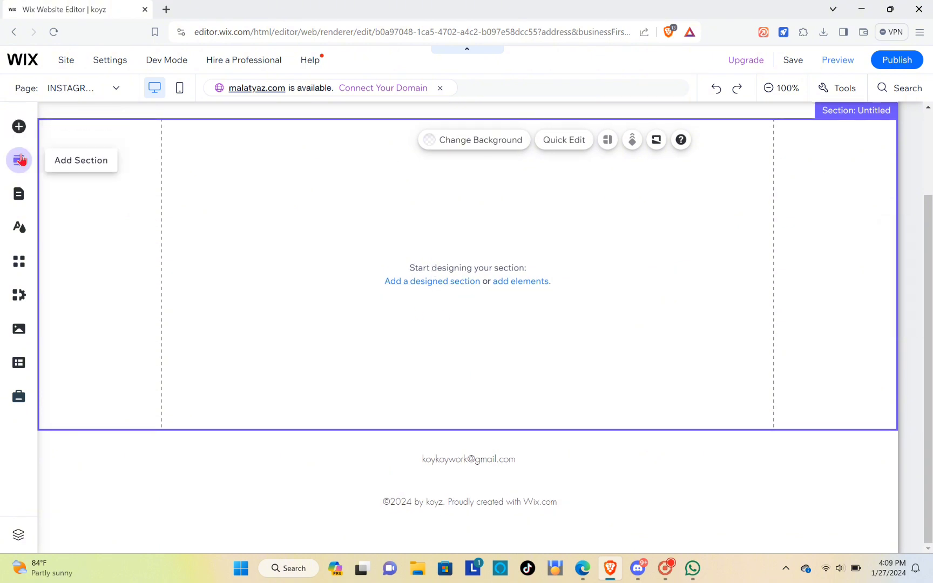
click(97, 167)
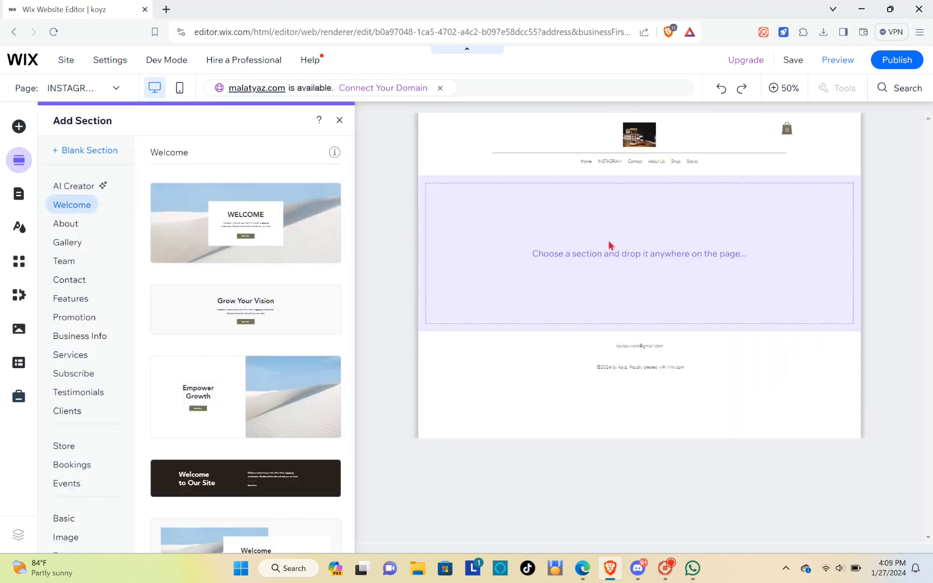
click(595, 254)
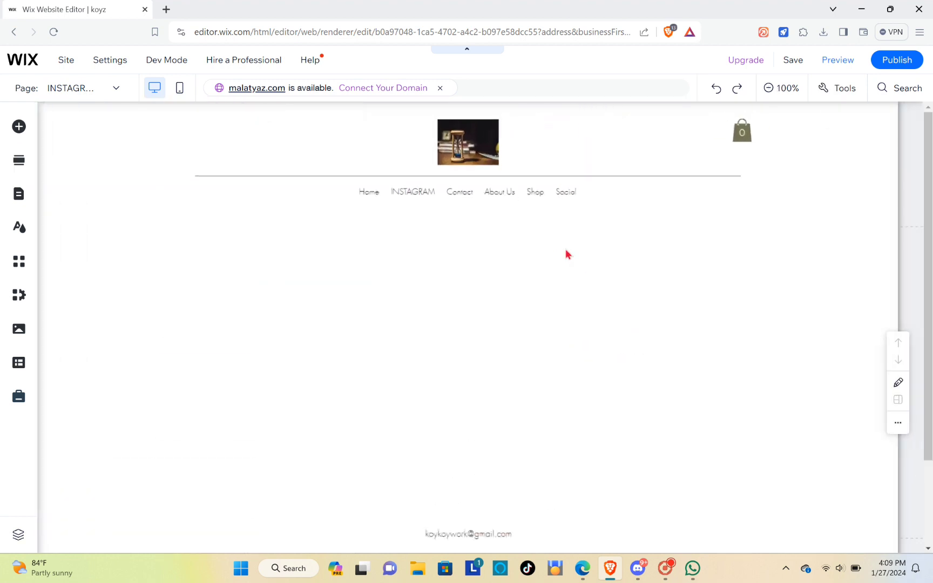
- Fill the INSTAGRAM page's empty section with the Basic designed section that has the desert dunes image
scroll(467, 270, down, 2)
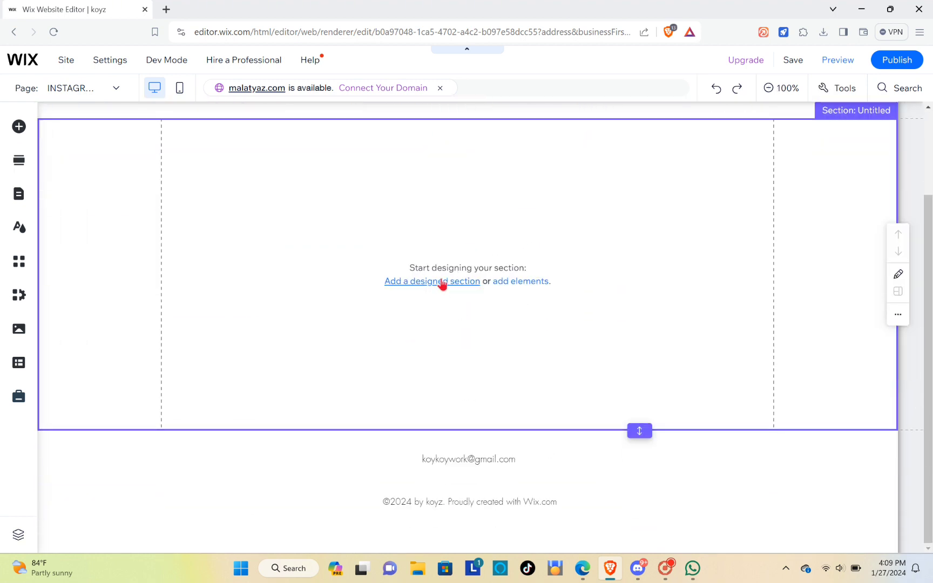
click(443, 281)
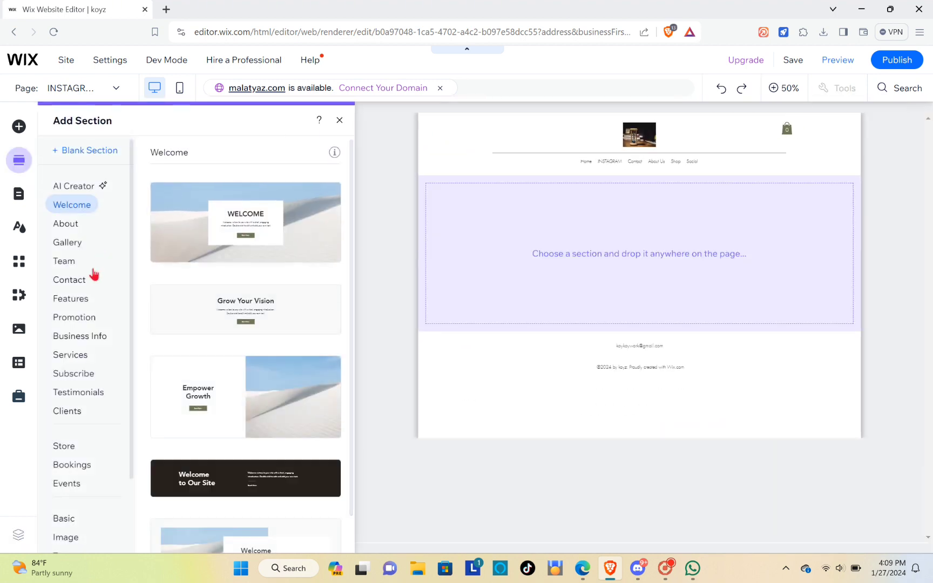
scroll(77, 426, down, 2)
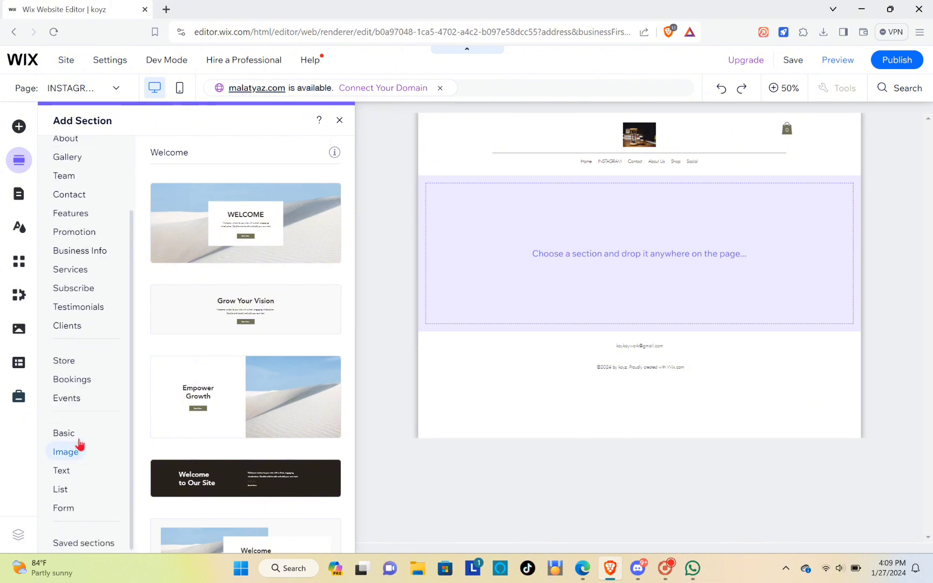
click(73, 434)
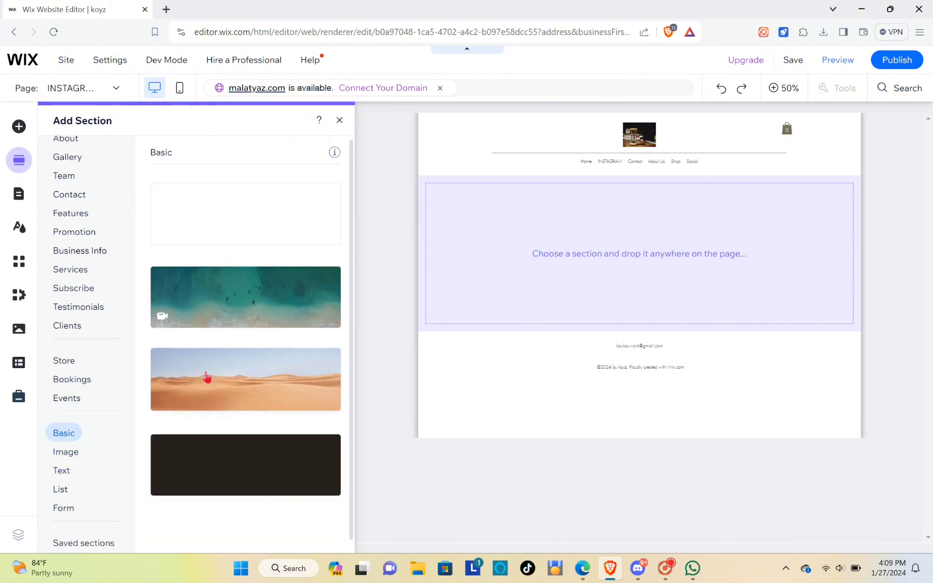
click(243, 366)
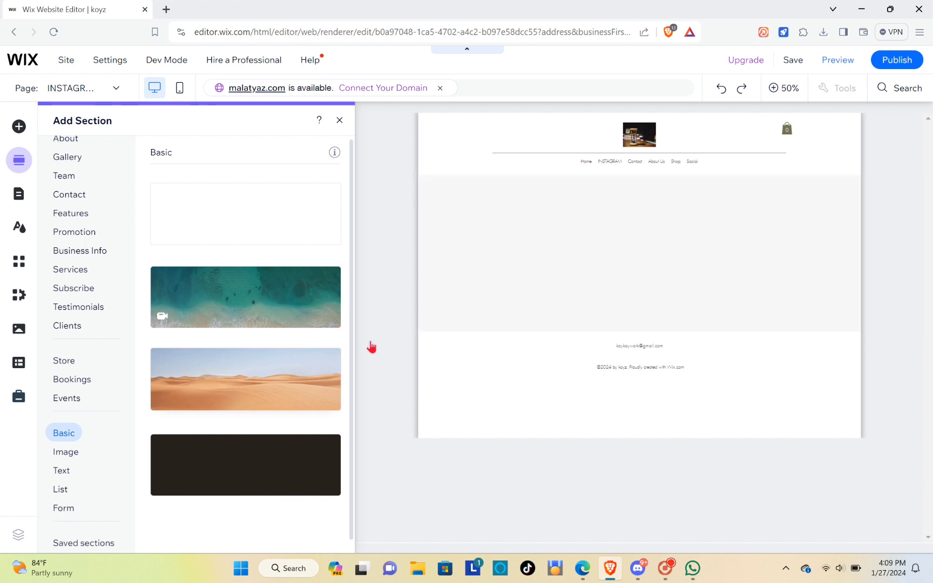
scroll(422, 334, down, 2)
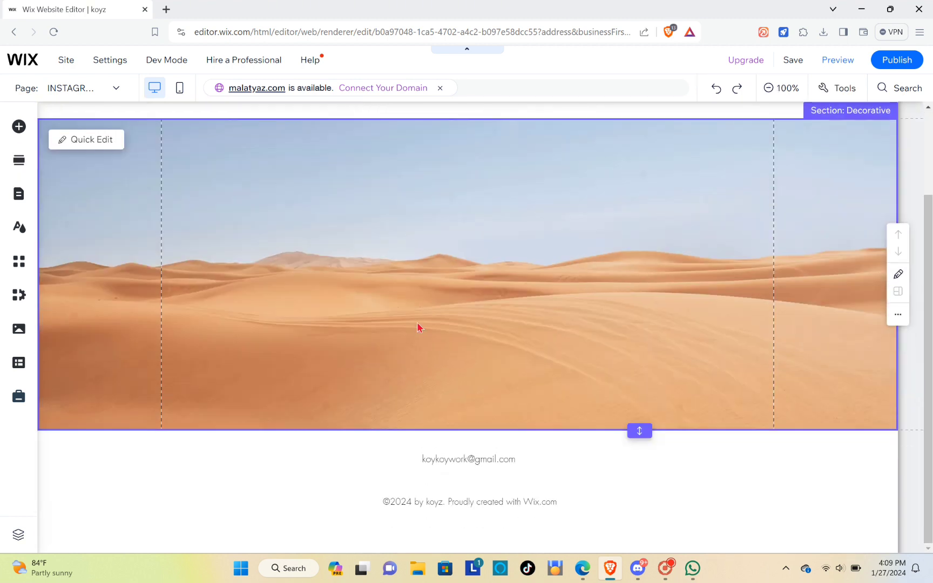
- Open Quick Edit for the desert dunes section and view its available layouts
scroll(416, 325, up, 1)
scroll(372, 342, down, 1)
scroll(369, 345, down, 1)
scroll(356, 275, up, 1)
click(80, 208)
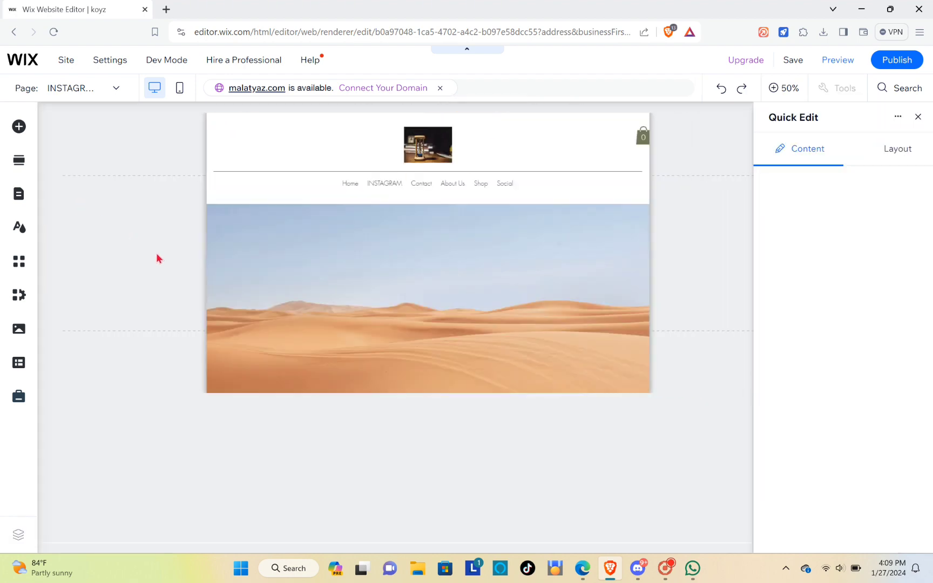
click(254, 314)
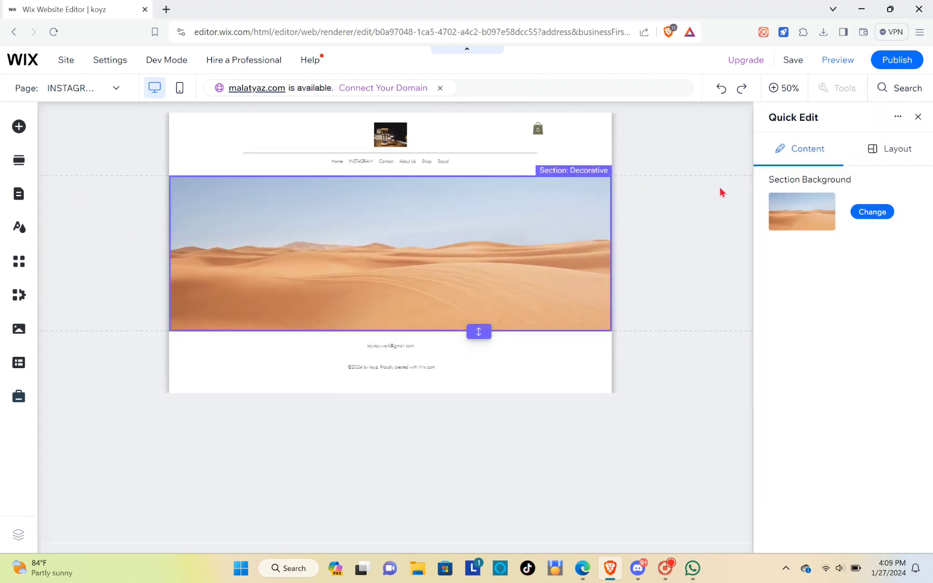
click(887, 153)
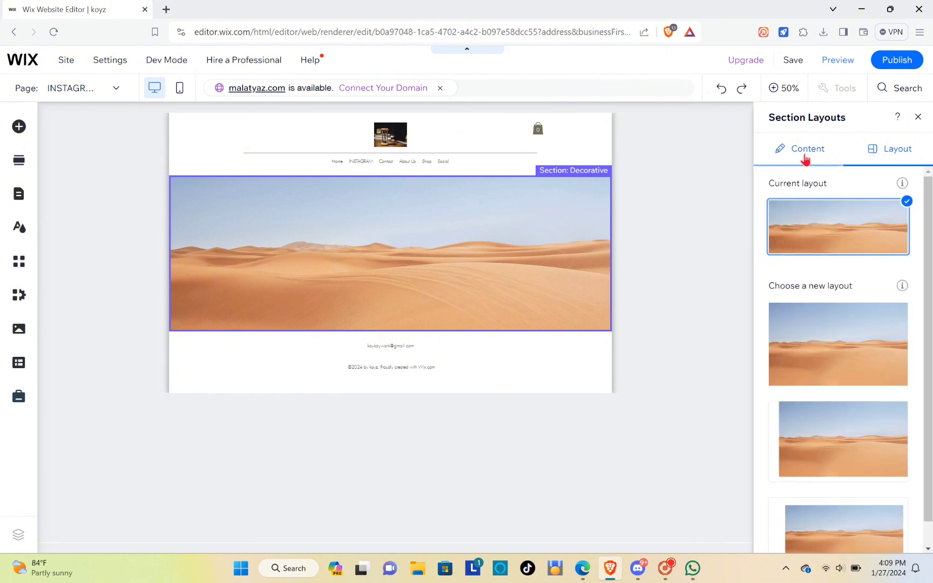
- Check the desert dunes section's layout choices and background content in Quick Edit, and close it
scroll(814, 331, down, 1)
scroll(806, 282, up, 1)
click(797, 158)
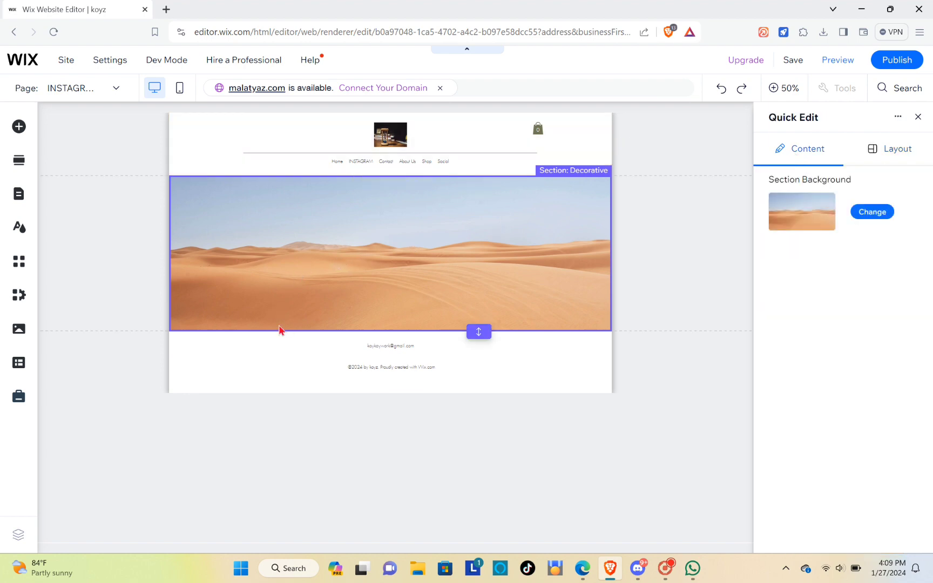
click(917, 117)
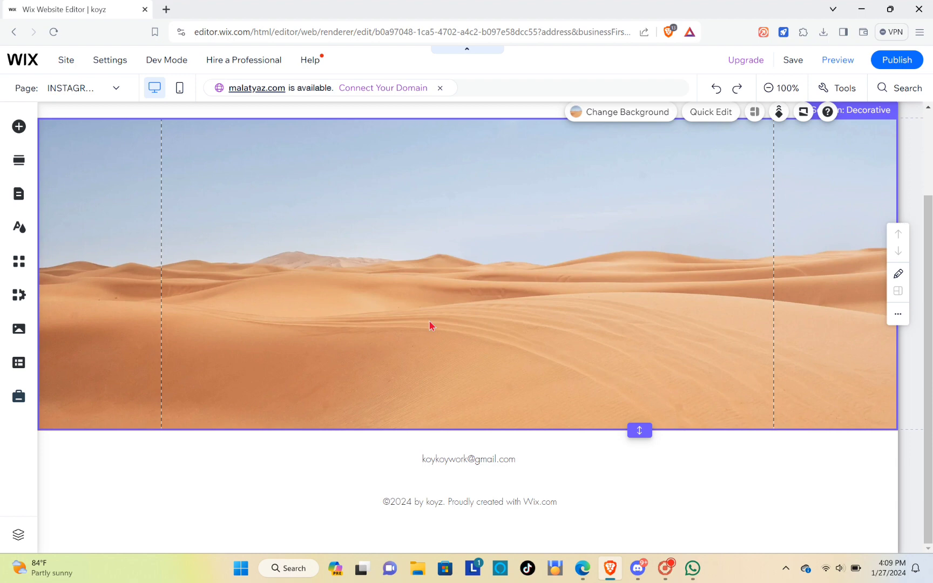
- Nest the INSTAGRAM page under the Social folder in the site menu and return to the page
scroll(429, 325, up, 2)
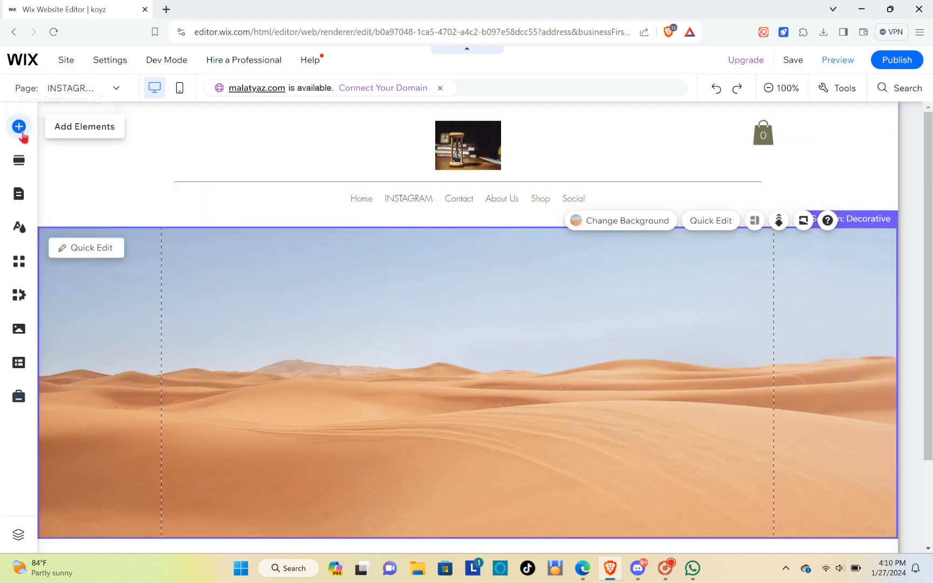
click(18, 197)
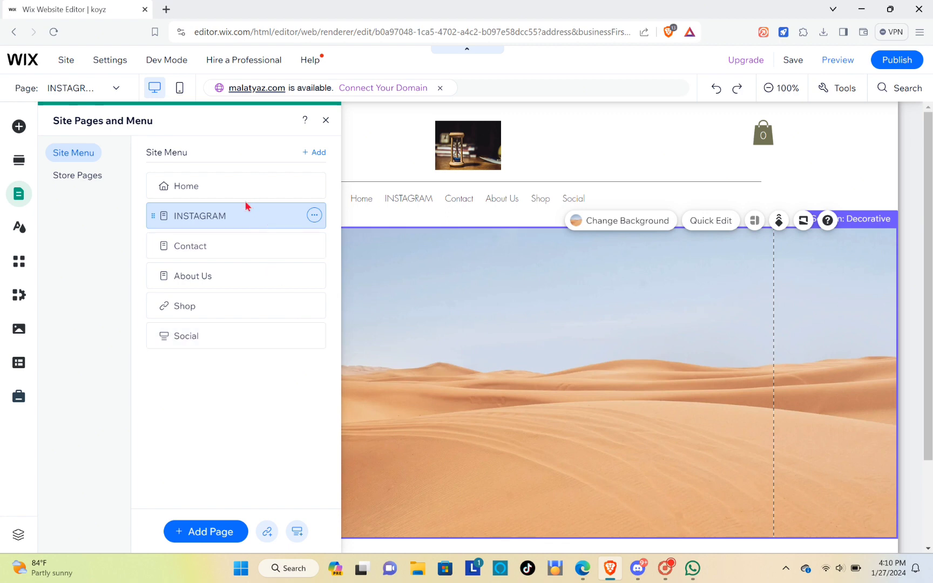
drag(200, 216, 235, 337)
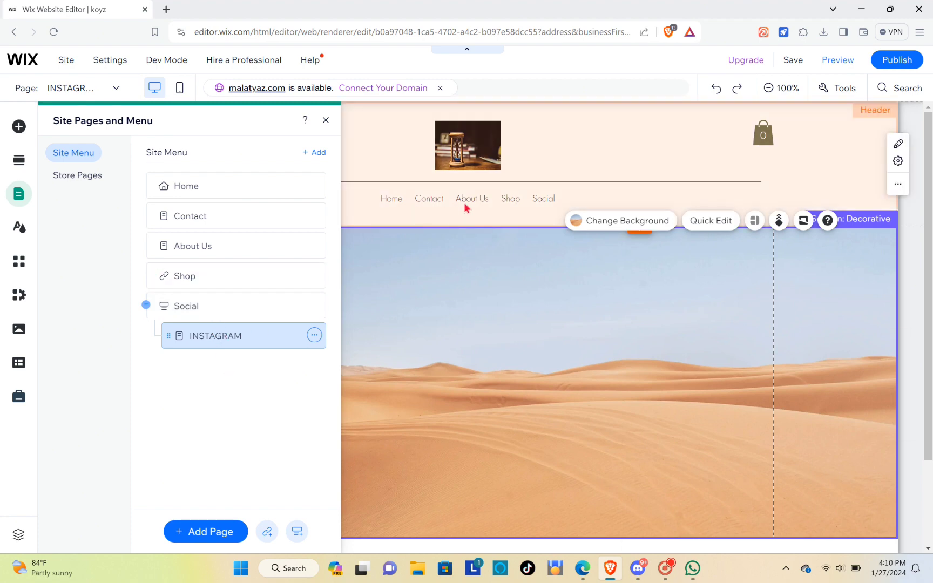
click(409, 189)
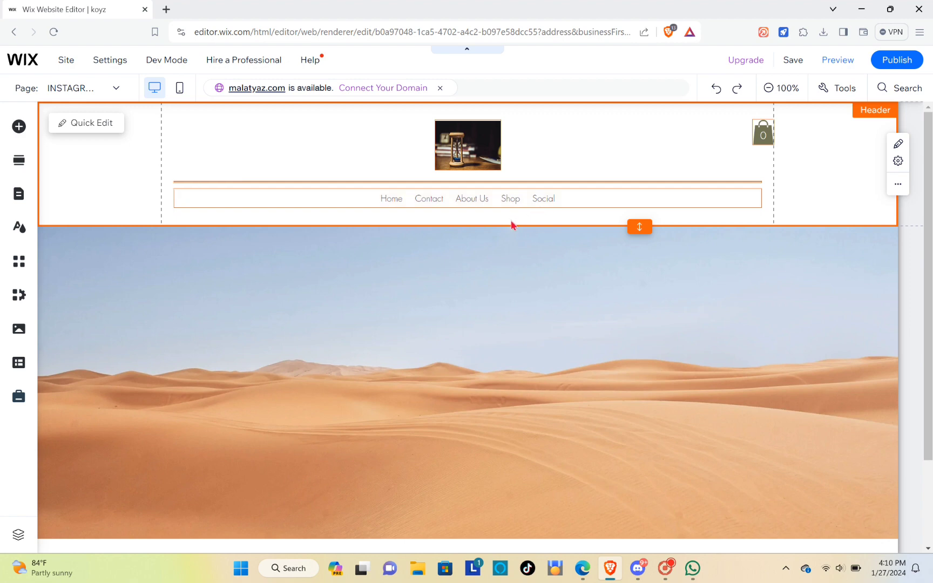
scroll(502, 226, down, 3)
scroll(493, 227, up, 3)
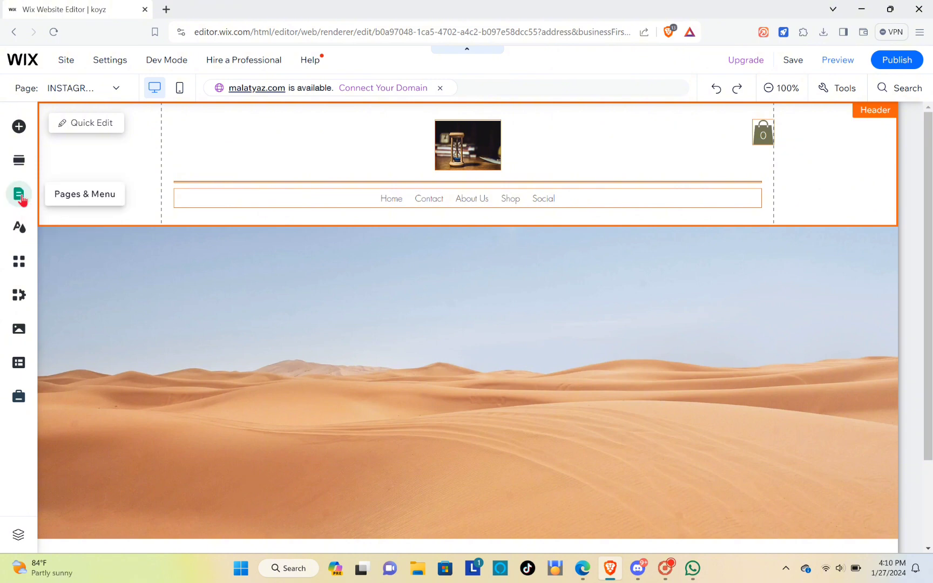
- Add a blank page under the Social folder and name it "TWITTER"
click(19, 195)
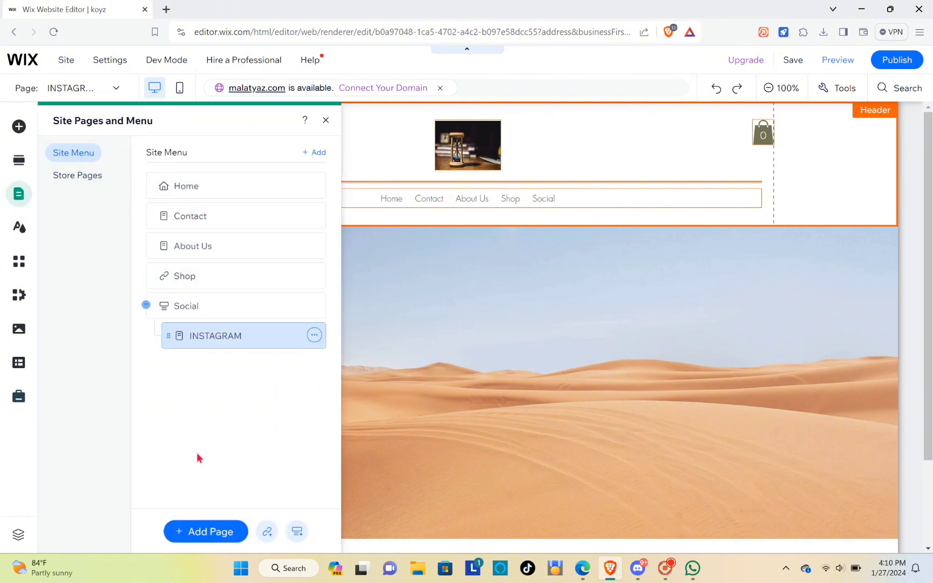
click(191, 534)
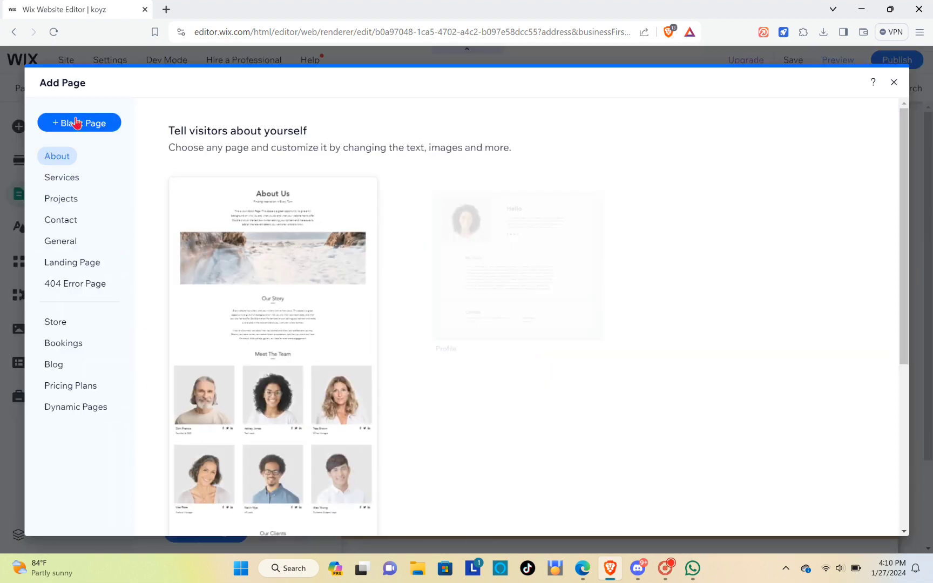
key(Escape)
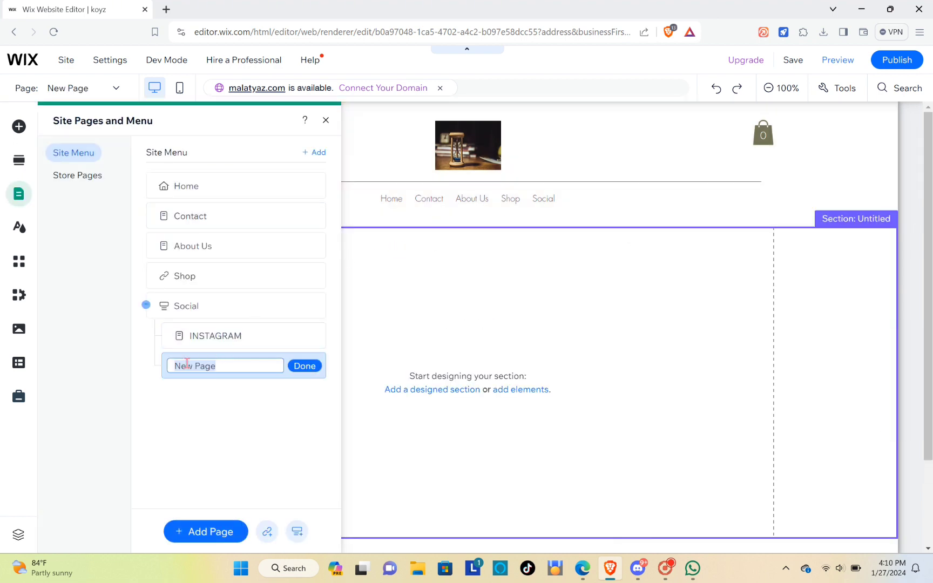
text(TWITTER)
click(305, 366)
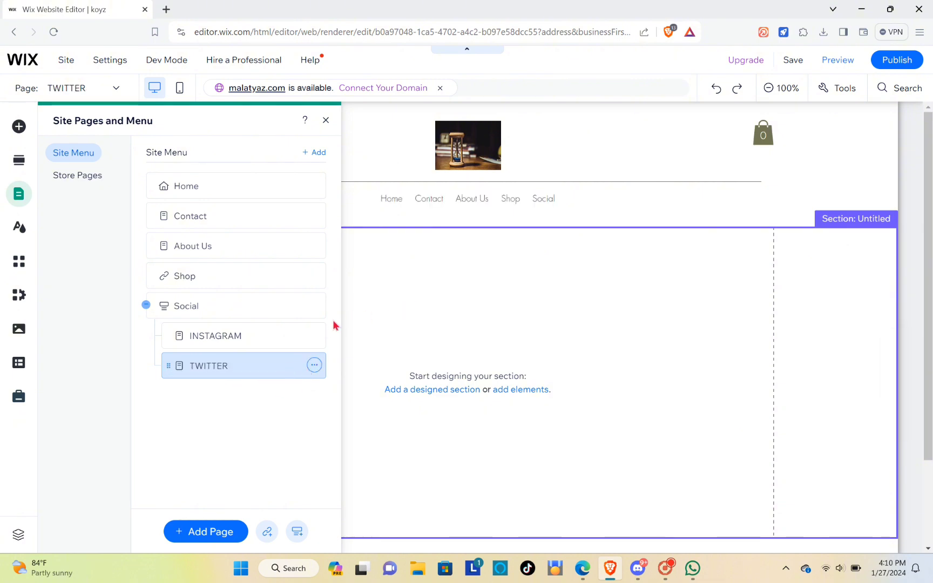
- Fill the TWITTER page's empty section with the dark Text designed section that has a centered title and paragraph
click(366, 303)
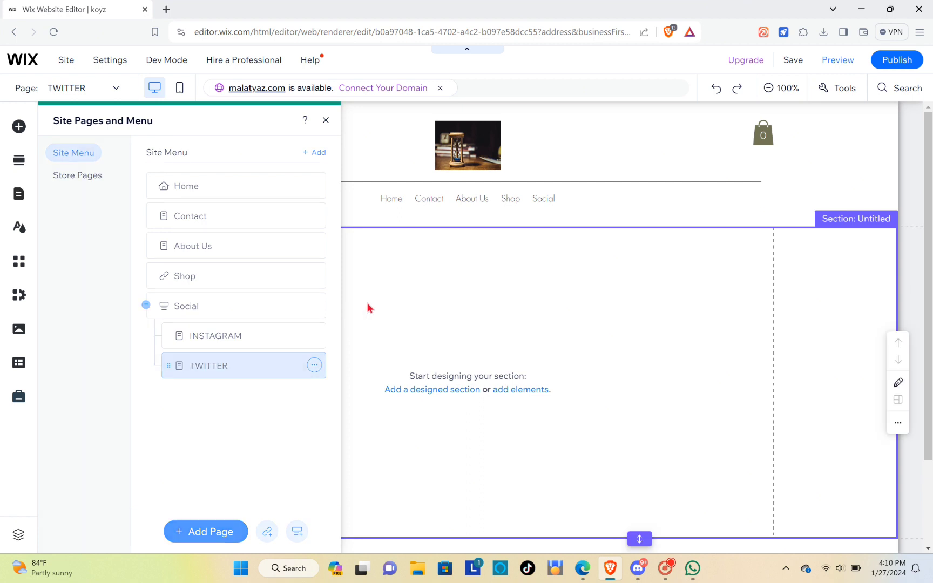
click(443, 391)
scroll(88, 443, down, 3)
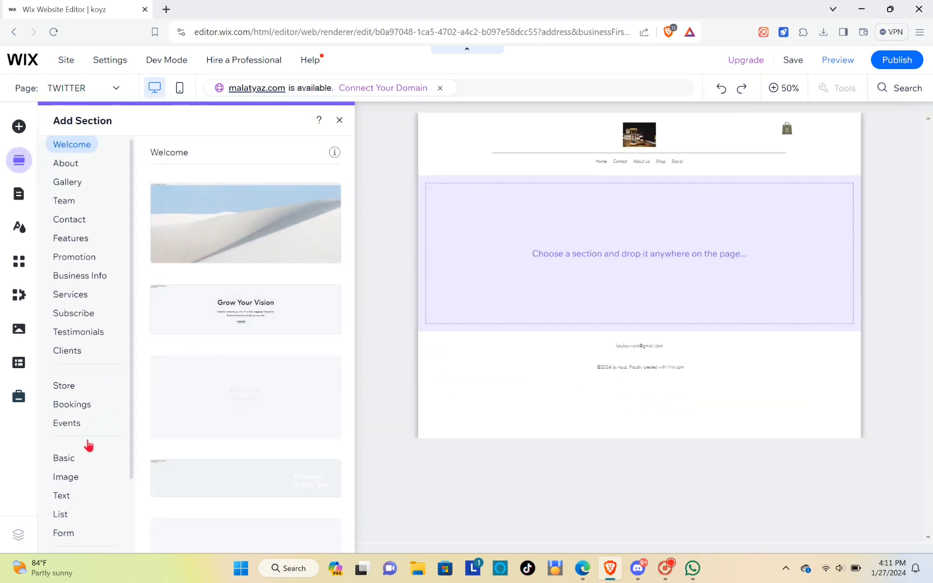
click(66, 473)
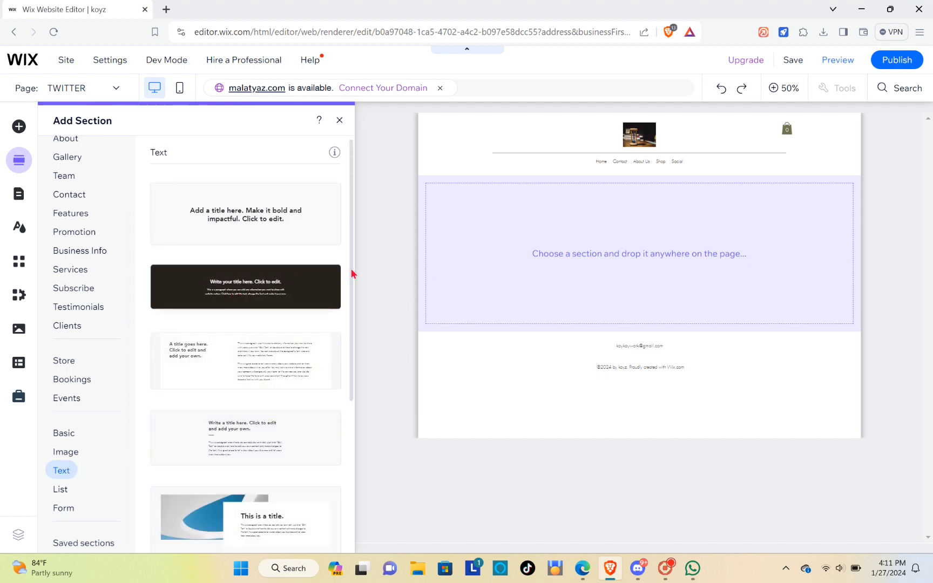
click(287, 285)
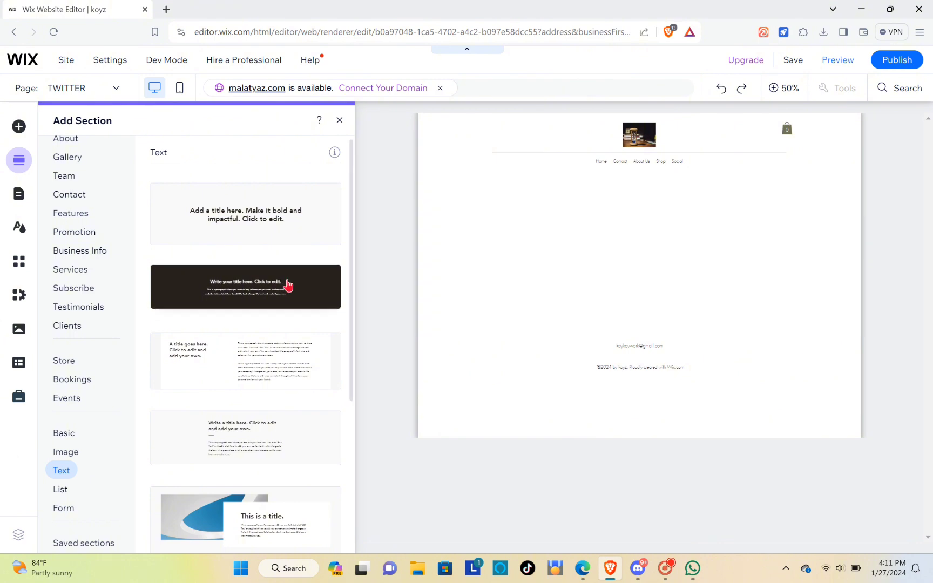
- Replace the dark section's title text with "FACEBOOK"
double_click(529, 315)
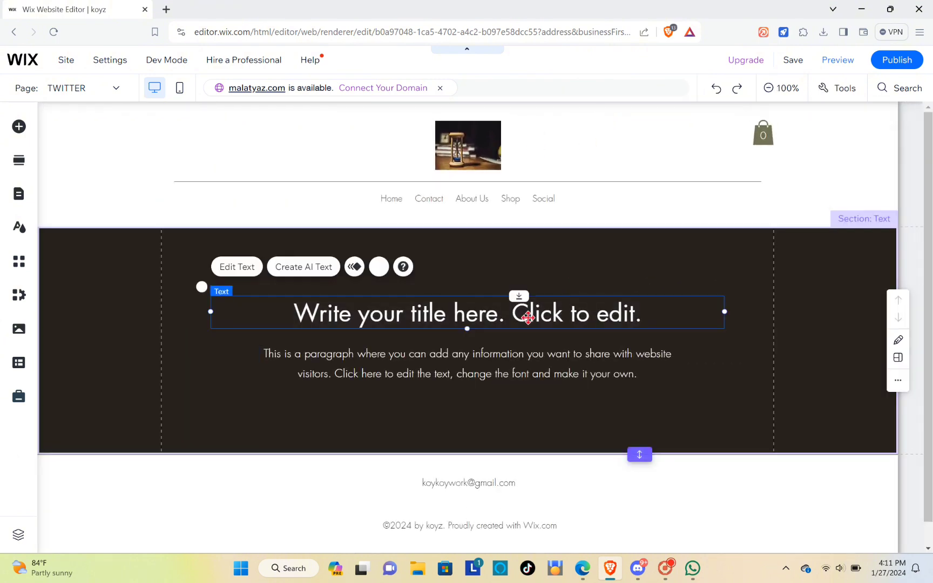
click(643, 322)
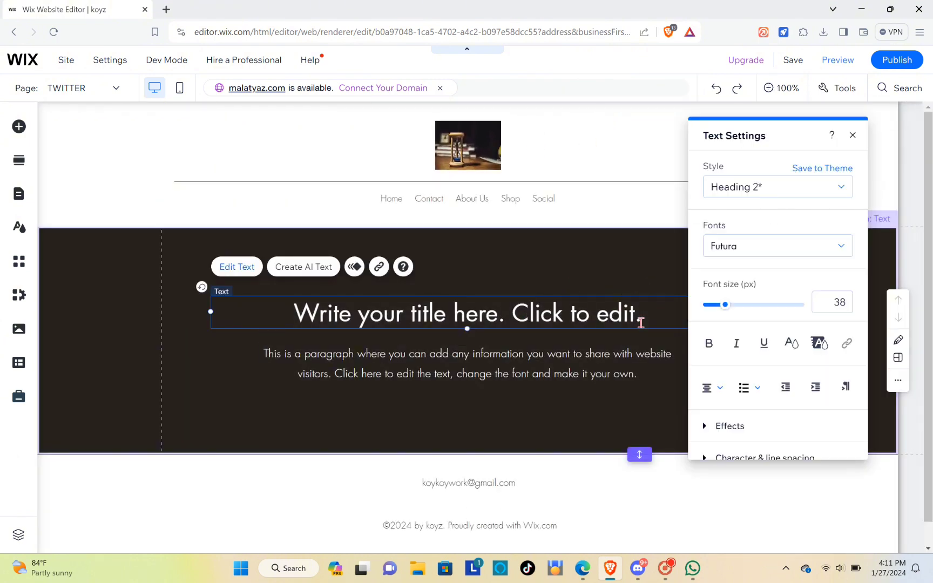
key(BackSpace)
key(BackSpace)
key(BackSpace)
key(BackSpace)
key(BackSpace)
key(BackSpace)
key(BackSpace)
key(BackSpace)
key(BackSpace)
key(BackSpace)
key(BackSpace)
key(BackSpace)
key(BackSpace)
key(BackSpace)
key(BackSpace)
key(BackSpace)
key(BackSpace)
key(BackSpace)
key(BackSpace)
key(BackSpace)
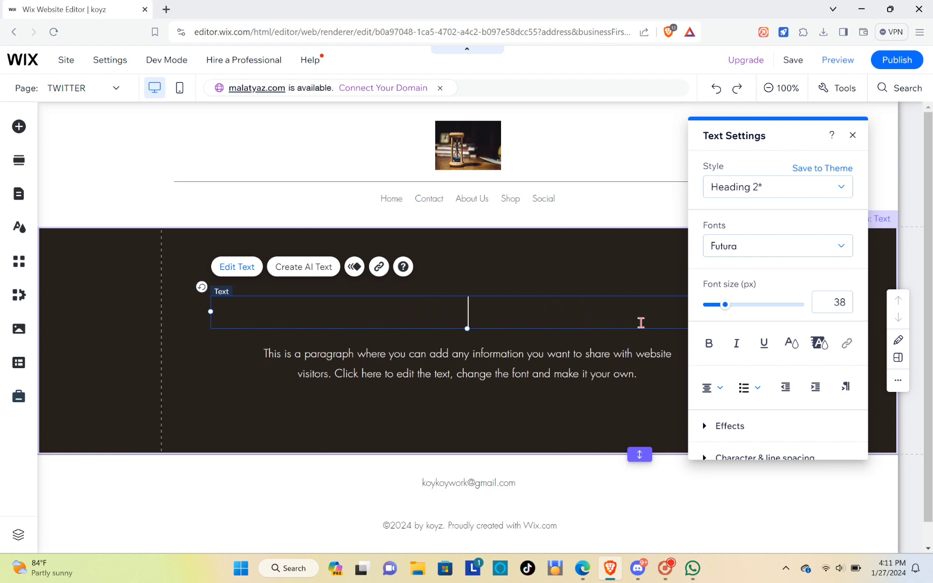
text(FACEBOOK)
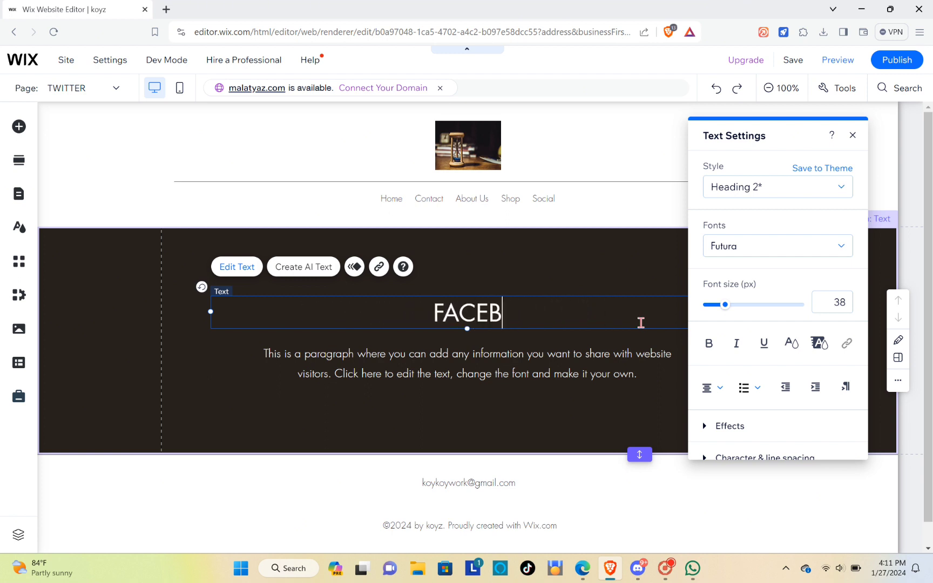
- Replace the paragraph below the title with "FOLLOW US FOR MORE" and finish editing the text
click(593, 381)
click(593, 381)
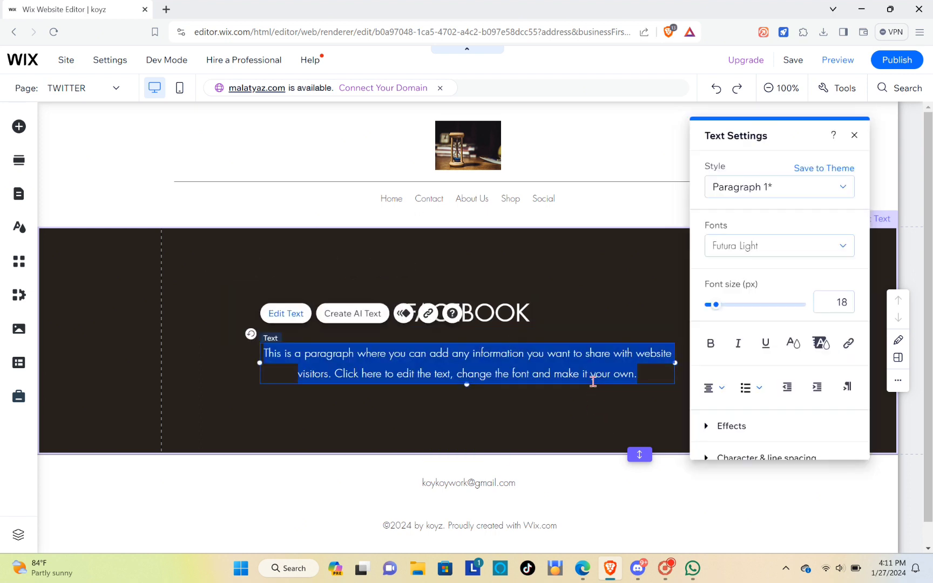
text(FO)
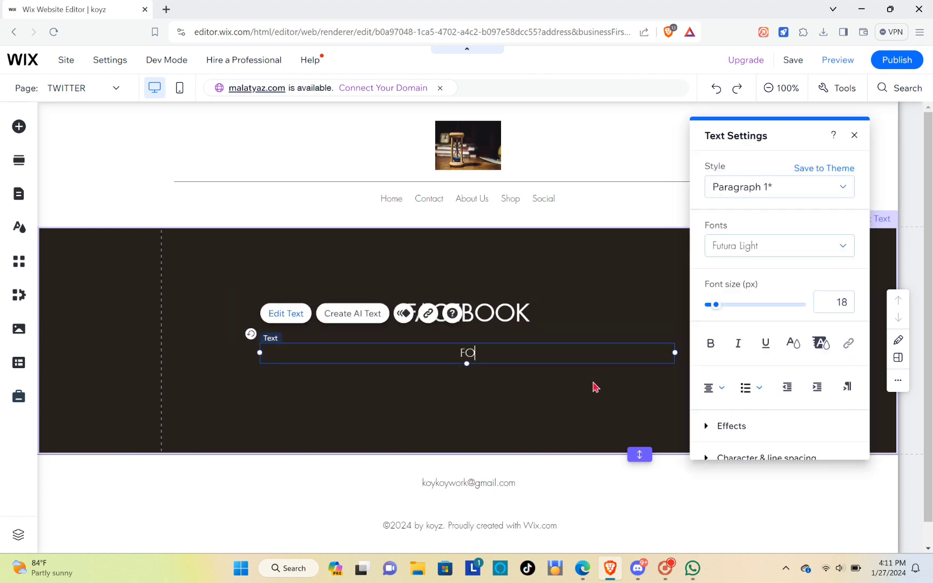
text(LLOW US FOR MORE)
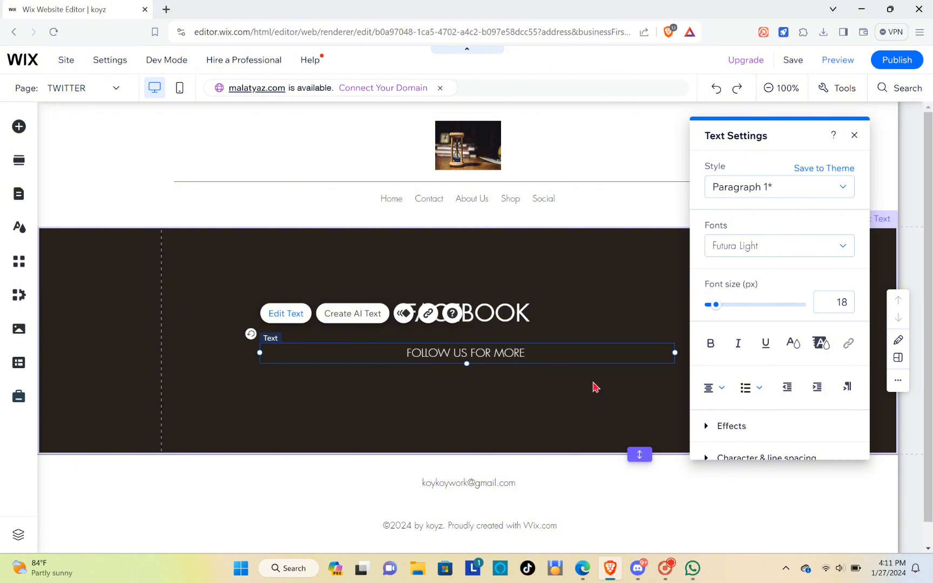
click(555, 277)
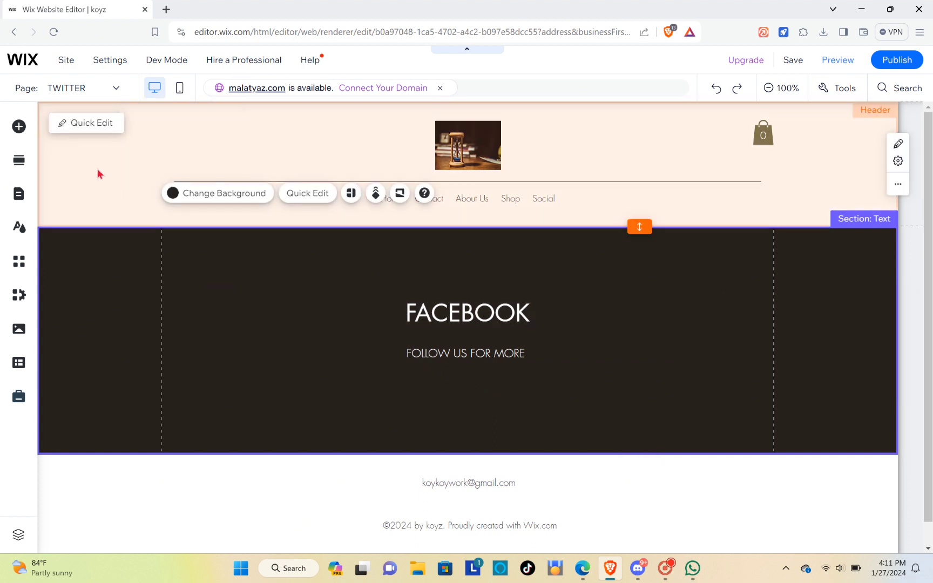
- Review the subpages under the Social folder in the site menu and return to the page
click(19, 194)
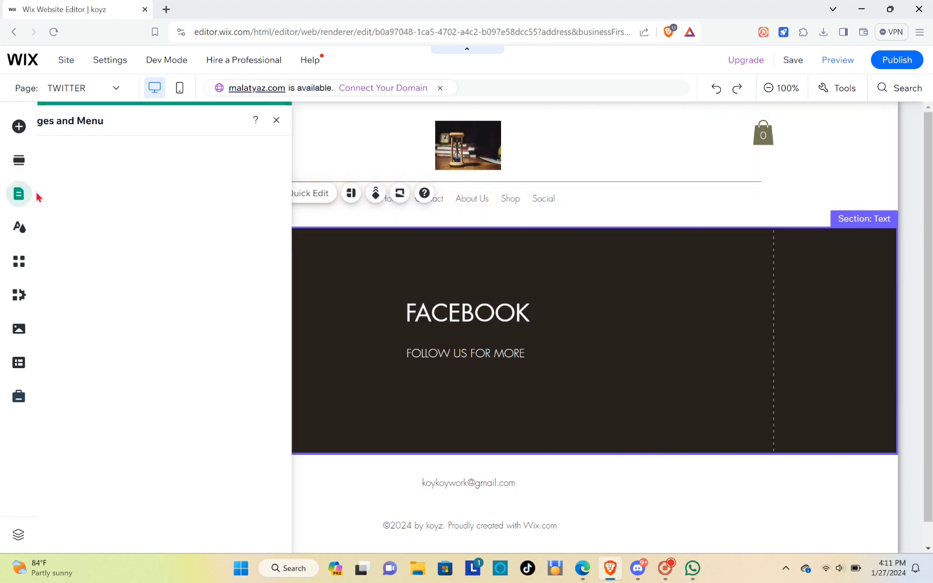
click(561, 167)
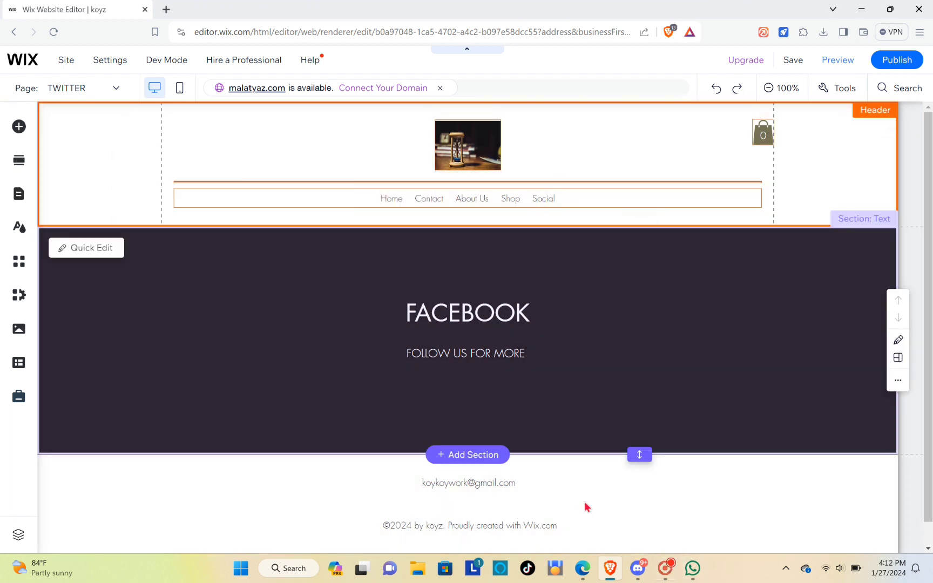
click(18, 193)
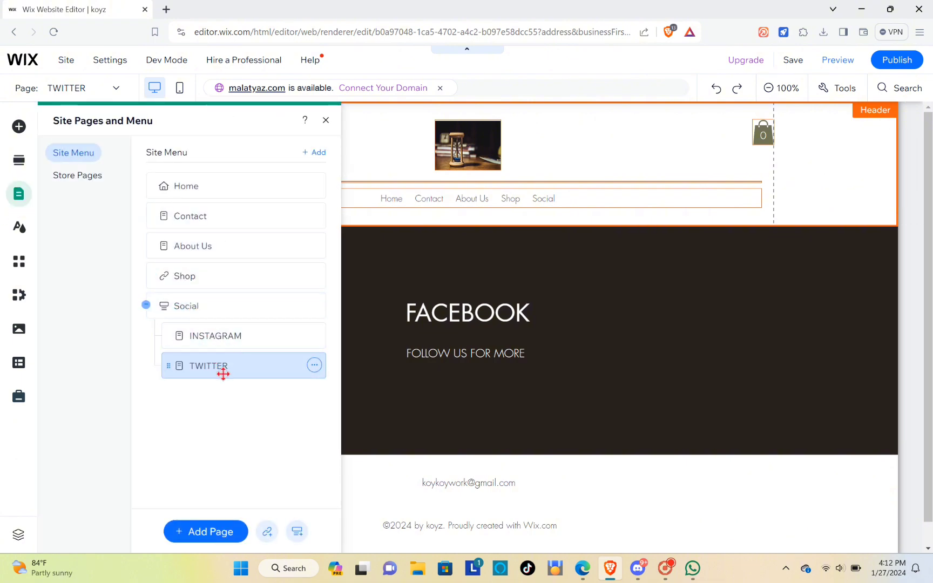
click(417, 309)
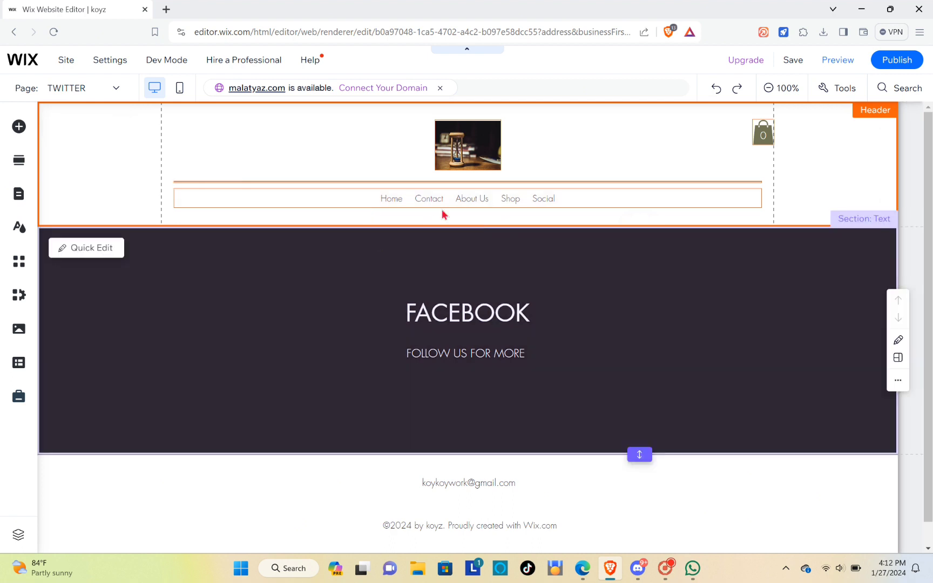
- Preview the site, visit the Home page and open TWITTER from the Social dropdown
click(836, 66)
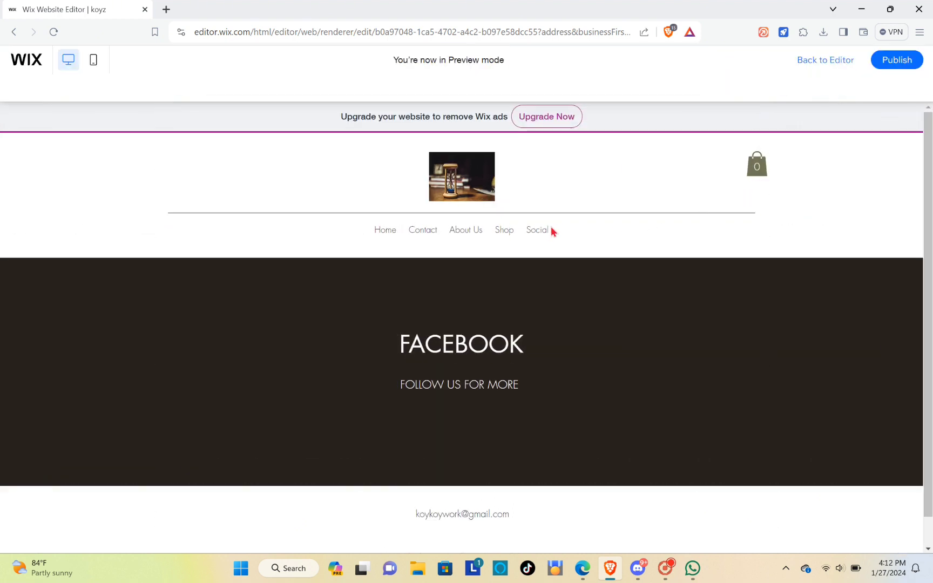
mouse_move(544, 204)
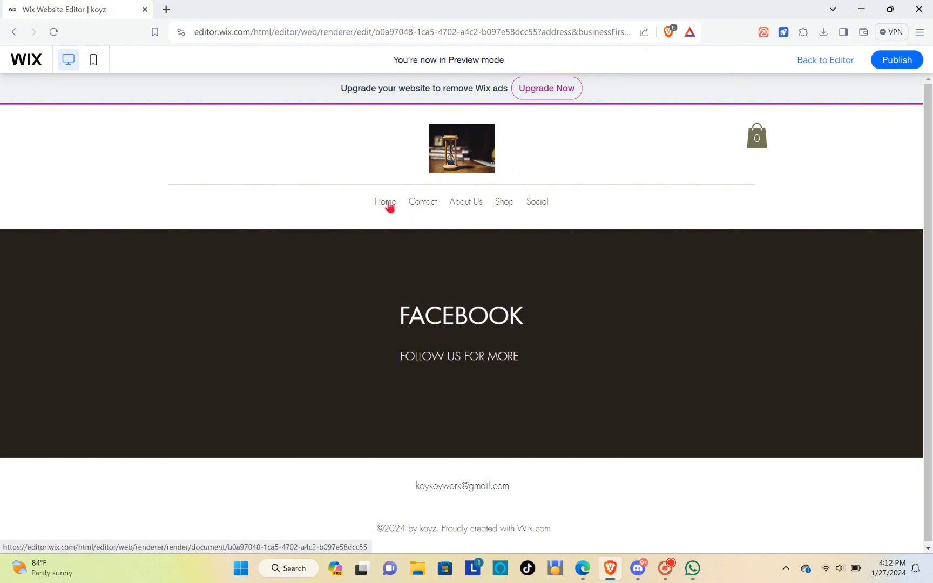
click(395, 204)
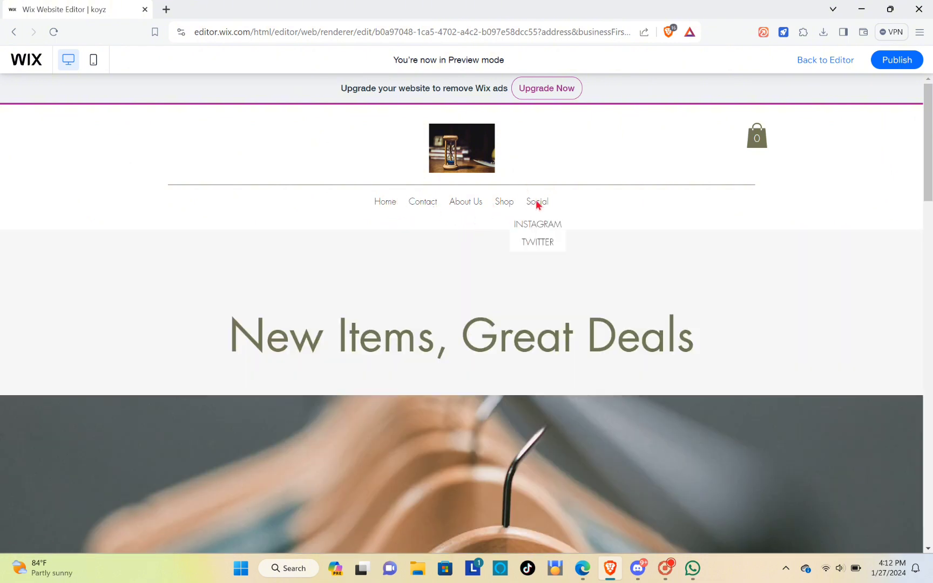
mouse_move(534, 205)
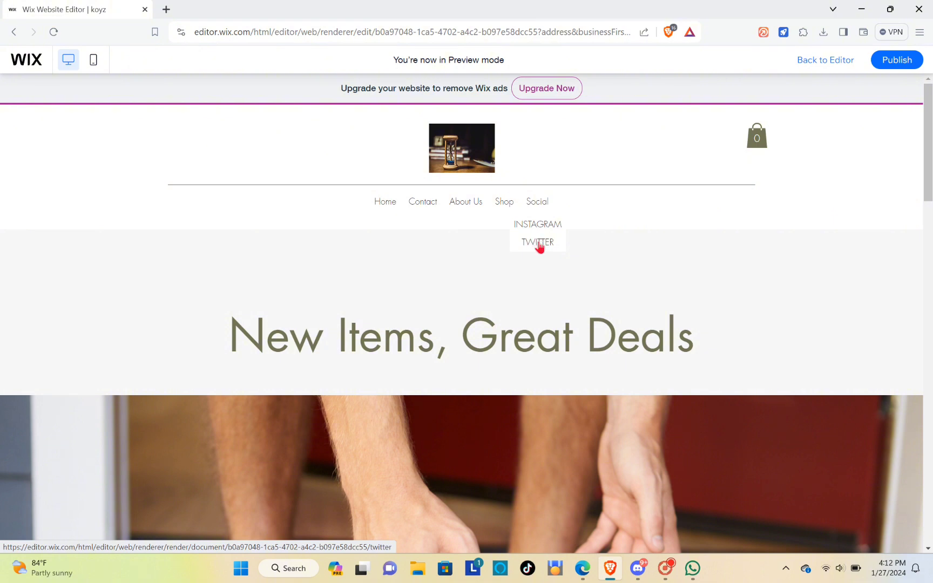
click(539, 244)
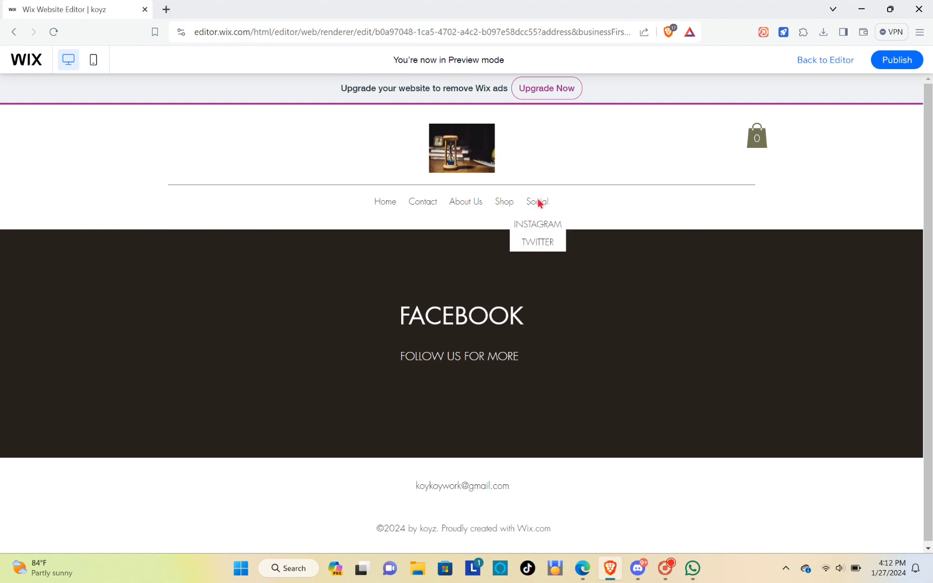
- View the INSTAGRAM page from the Social dropdown in the preview, and open the Shop page
click(543, 231)
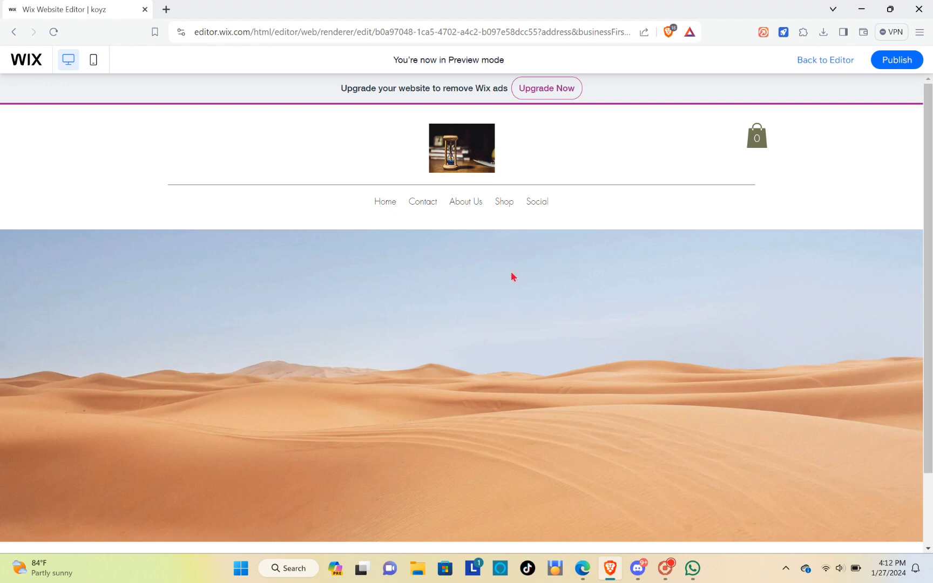
scroll(523, 244, down, 2)
scroll(527, 246, up, 1)
scroll(526, 246, up, 1)
mouse_move(545, 204)
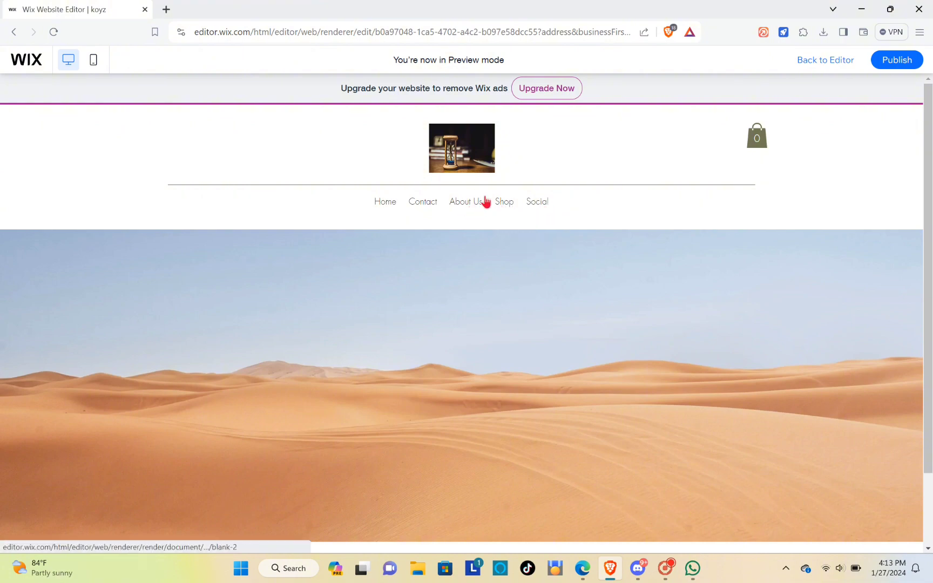
click(502, 203)
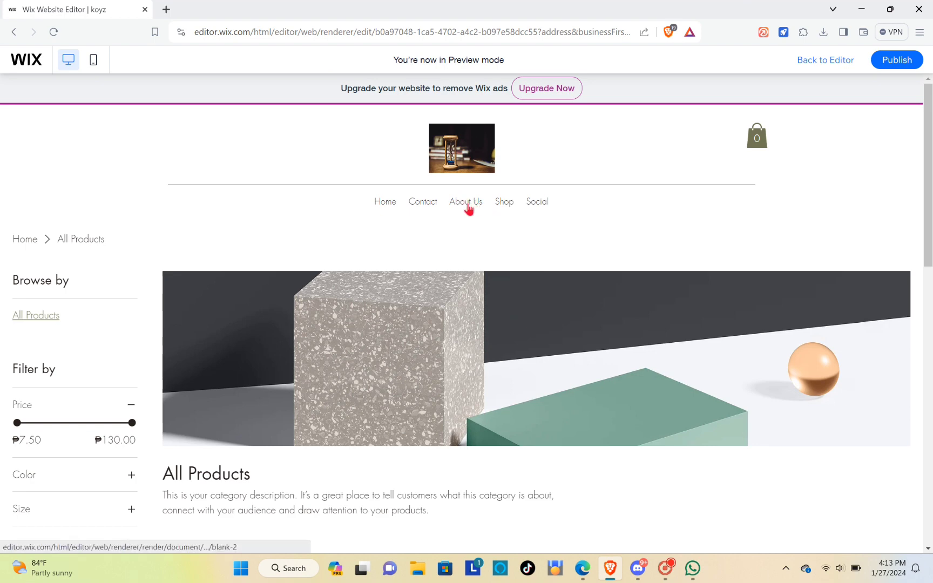
- View the About Us and Home pages in the site preview
click(468, 208)
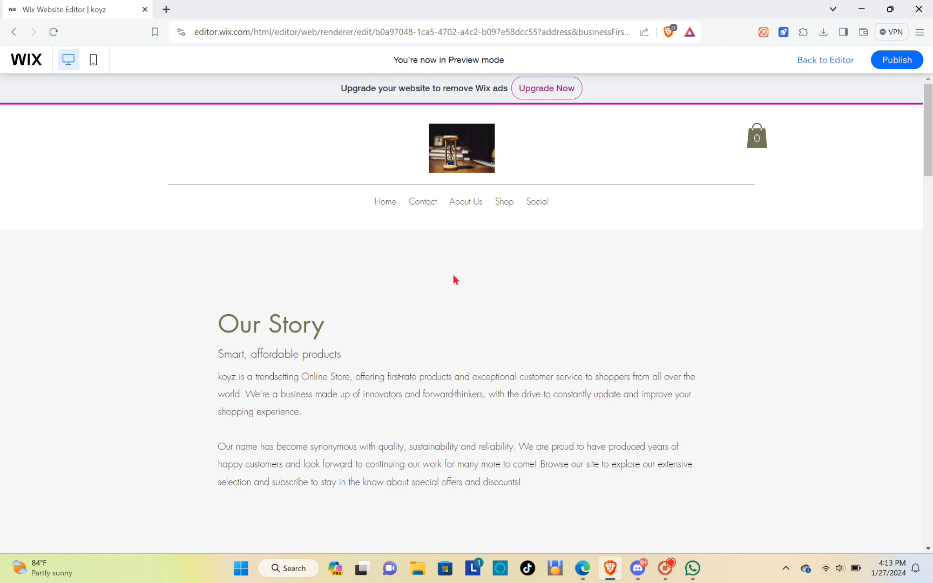
click(385, 204)
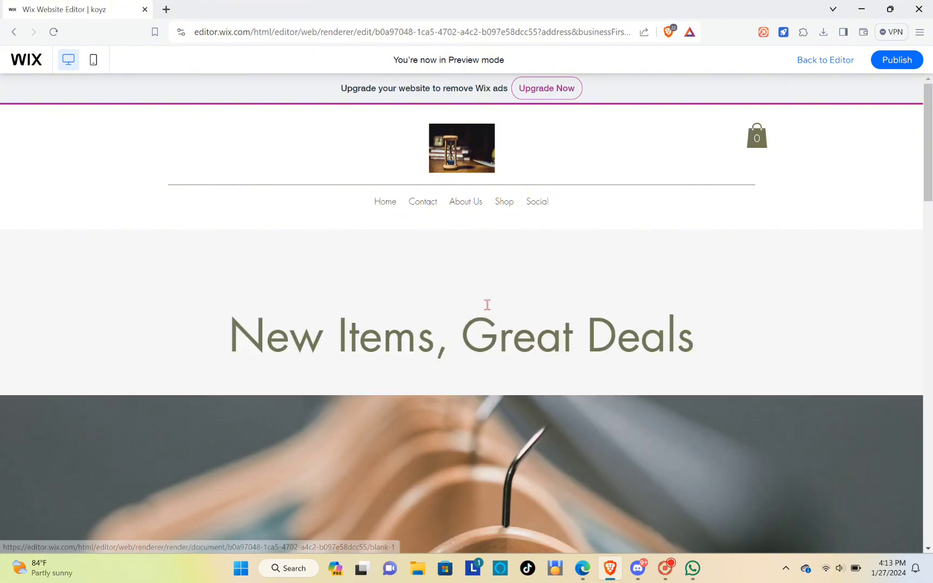
scroll(484, 300, down, 5)
scroll(483, 299, down, 5)
scroll(481, 297, up, 10)
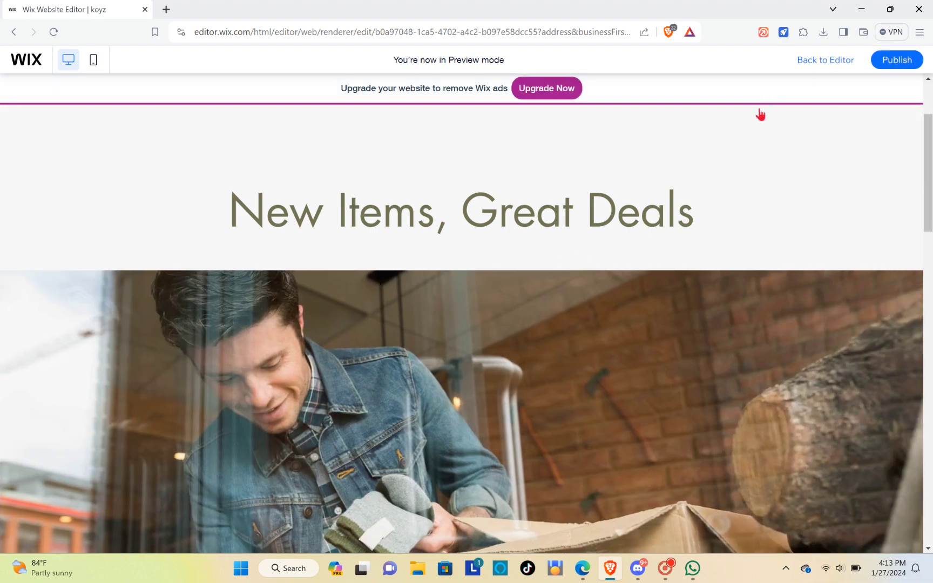
- Return to the editor and switch to the mobile version of the Home page
click(819, 64)
click(180, 88)
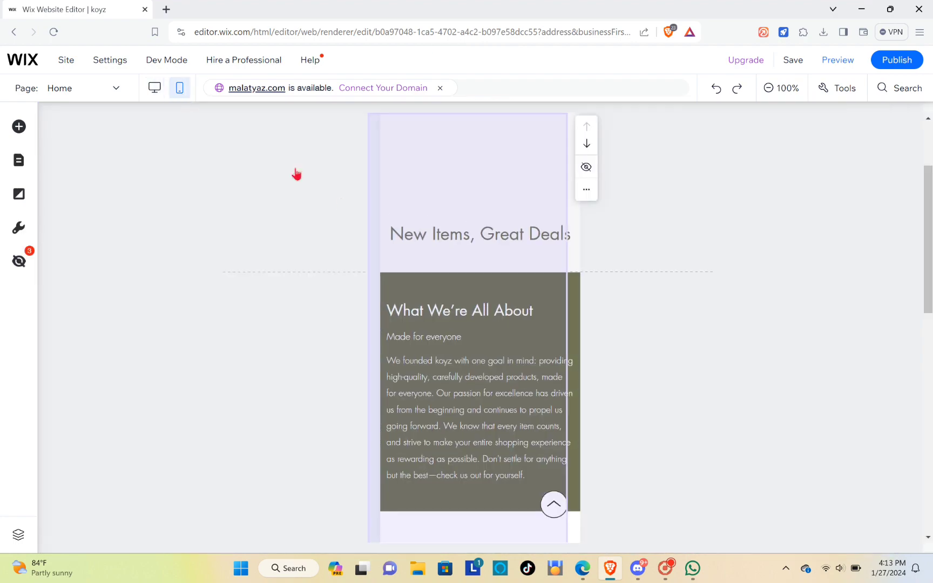
scroll(604, 308, down, 1)
scroll(593, 286, up, 3)
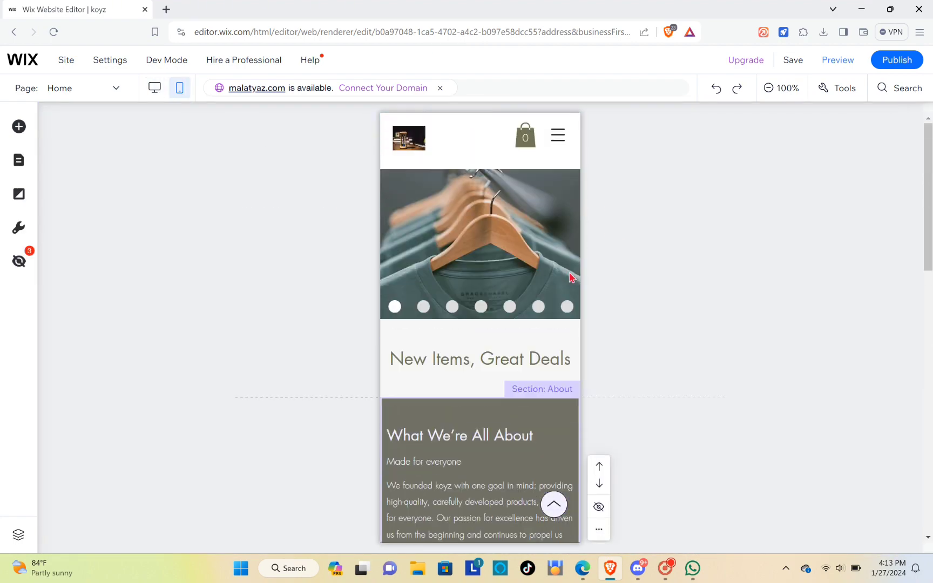
click(843, 61)
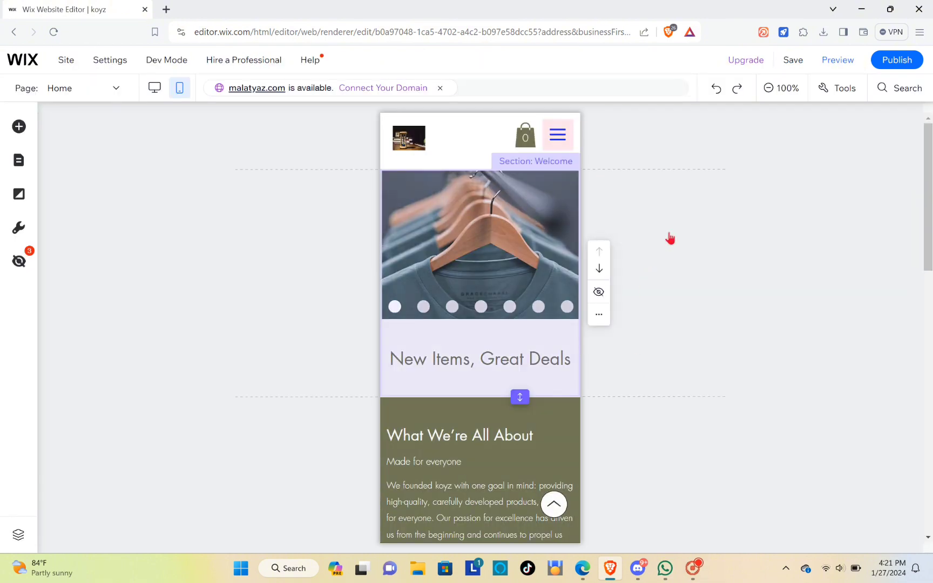
scroll(544, 309, down, 5)
scroll(544, 309, up, 5)
click(561, 145)
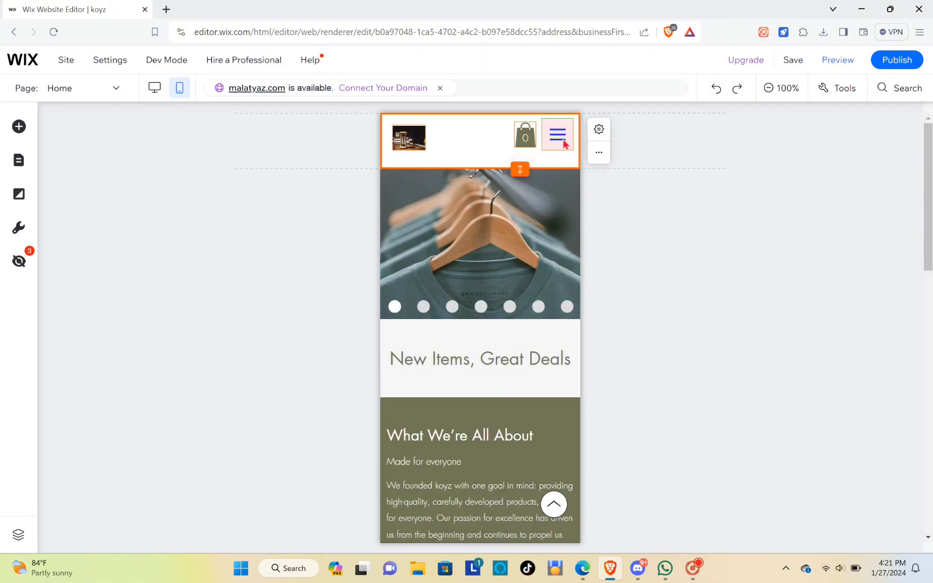
click(562, 145)
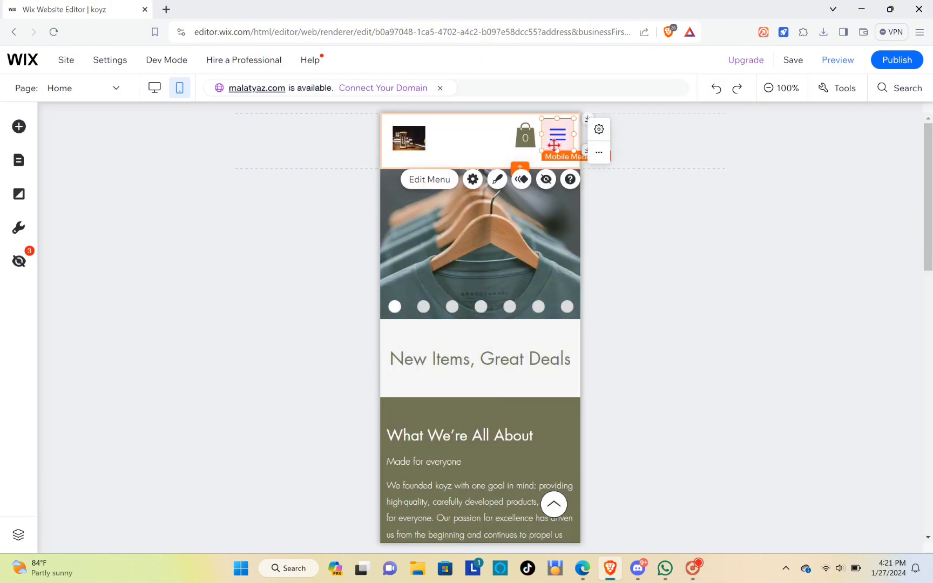
click(497, 179)
click(670, 239)
scroll(545, 311, down, 5)
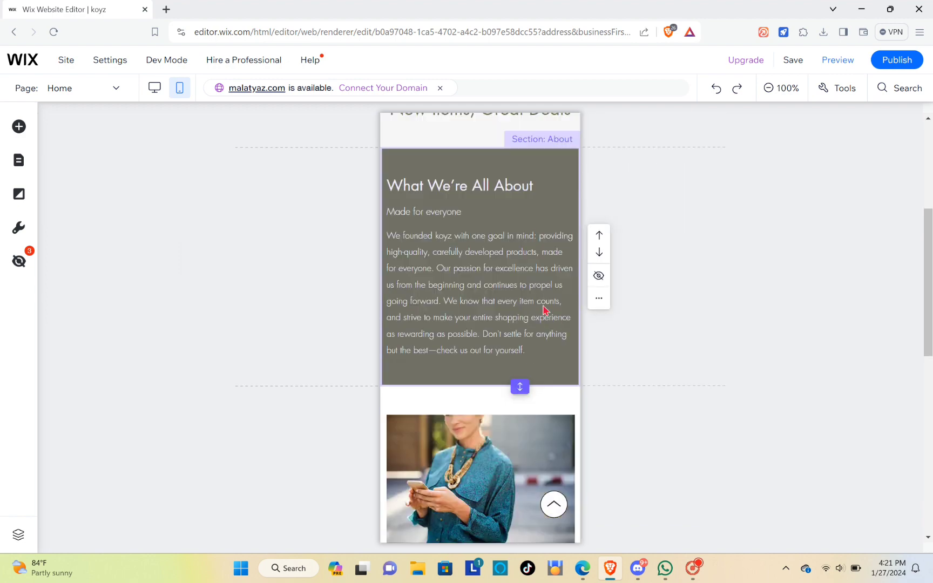
scroll(546, 310, up, 5)
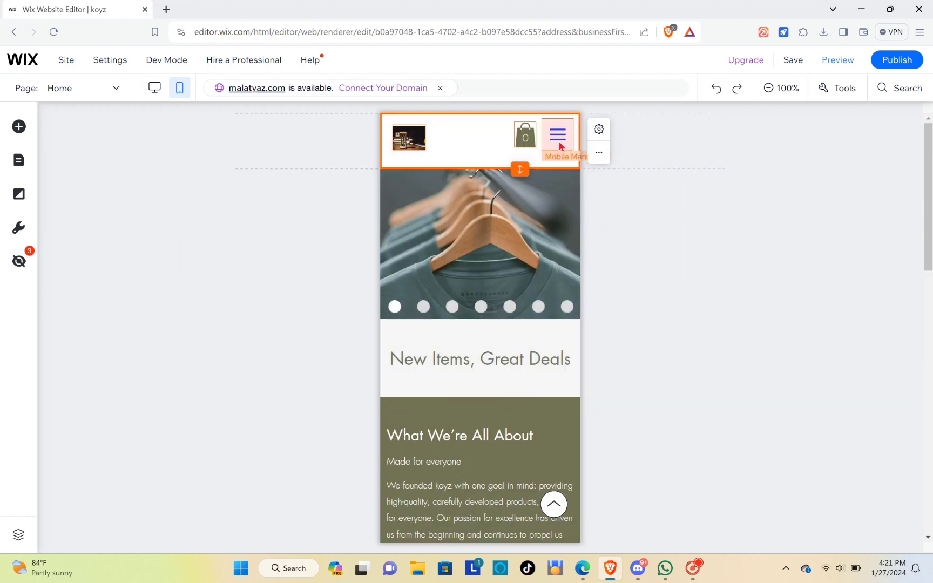
click(561, 145)
click(497, 179)
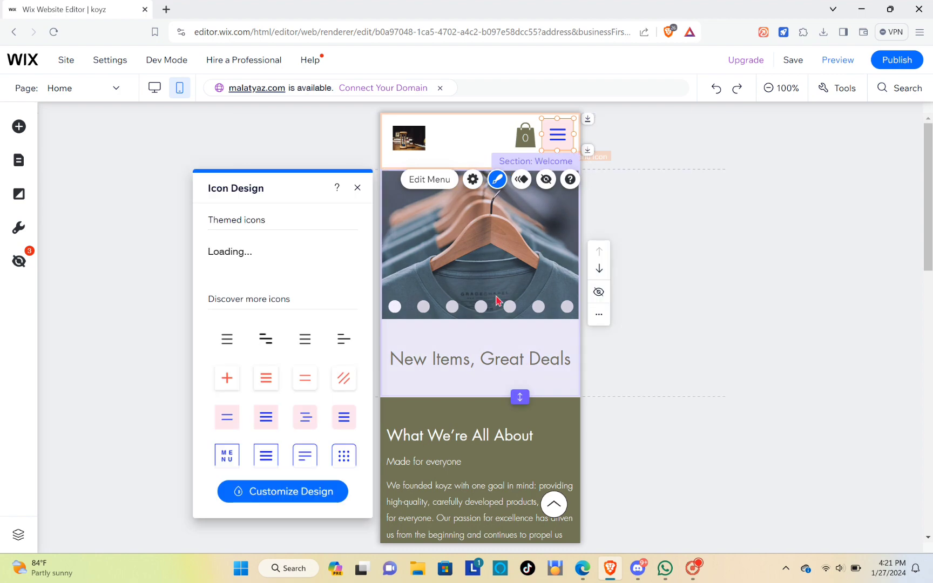
click(668, 235)
scroll(545, 312, down, 5)
scroll(545, 313, up, 5)
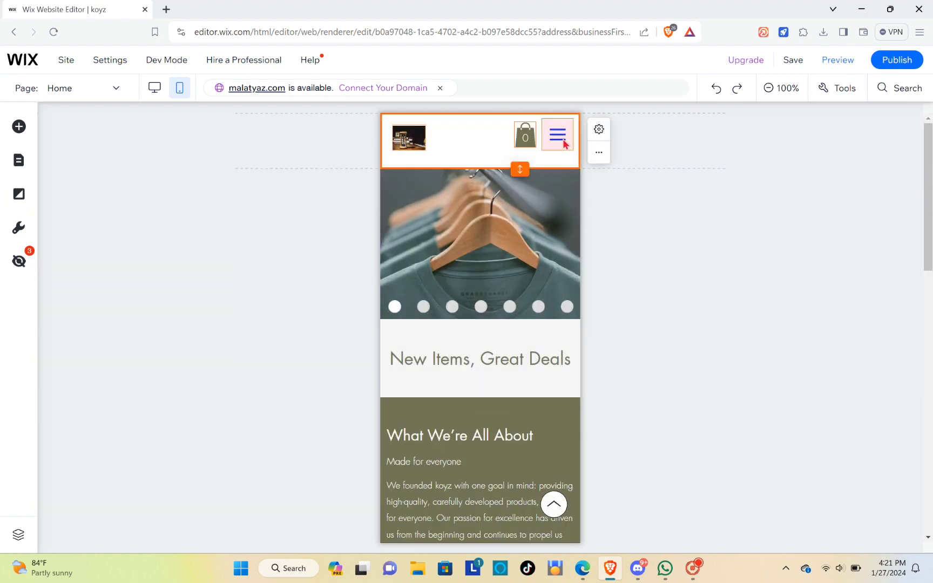
- Customize the mobile menu icon's design by applying a shadow to its closed state
click(562, 143)
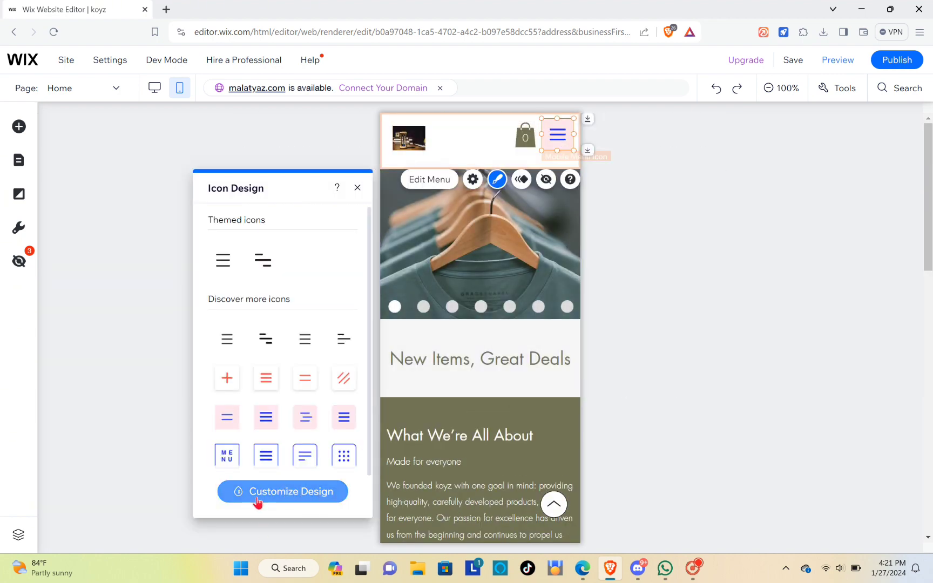
click(257, 500)
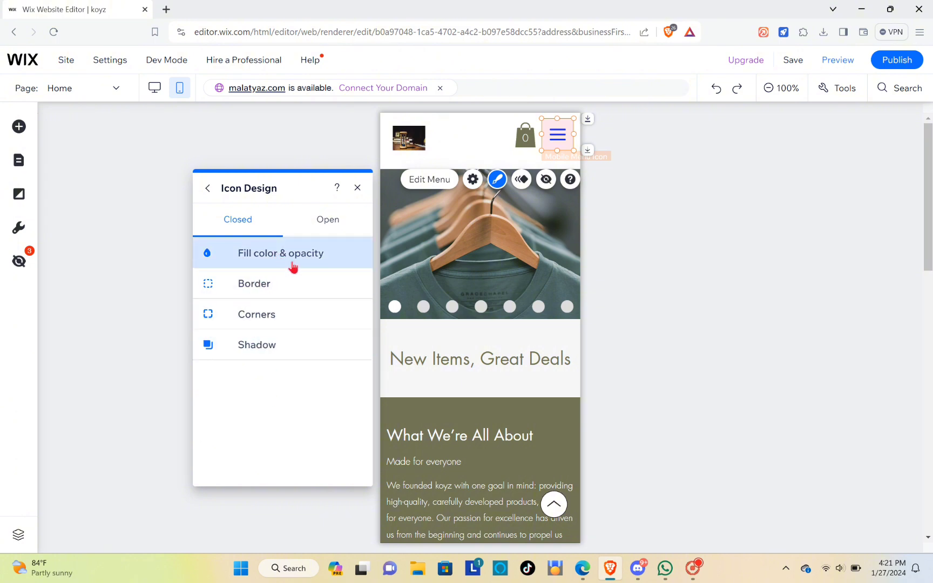
click(285, 357)
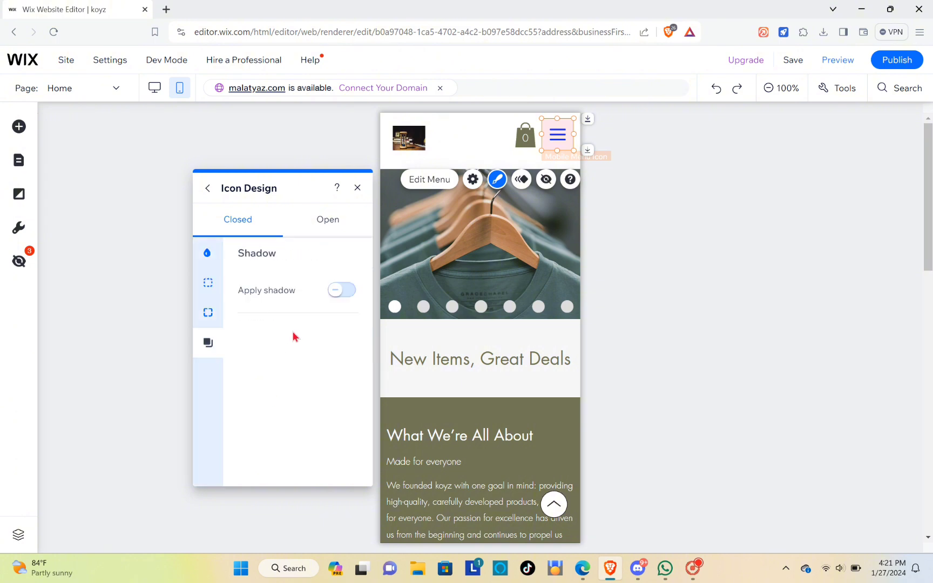
click(344, 292)
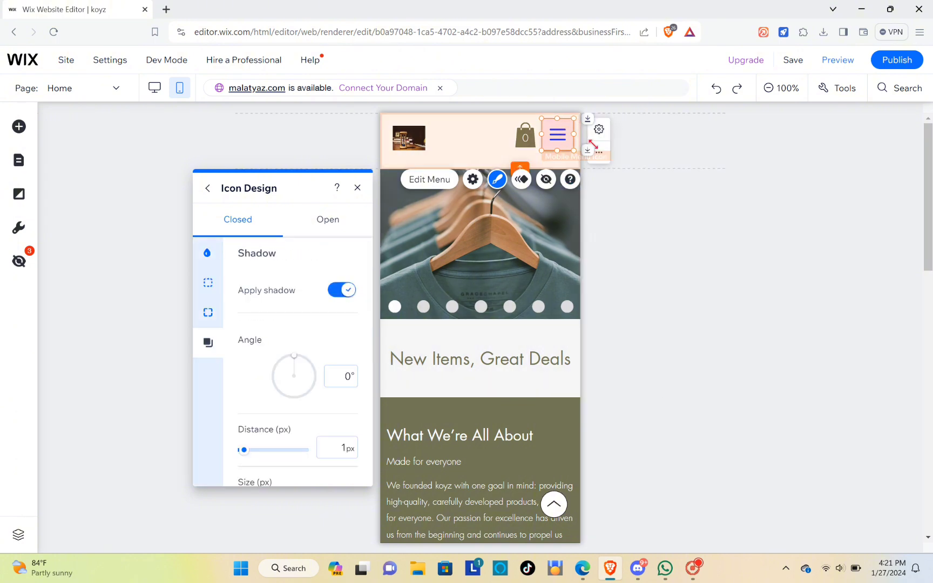
- Set the closed menu icon's button background to white (#FFFFFF) and its icon color to the dark brown theme color
click(206, 253)
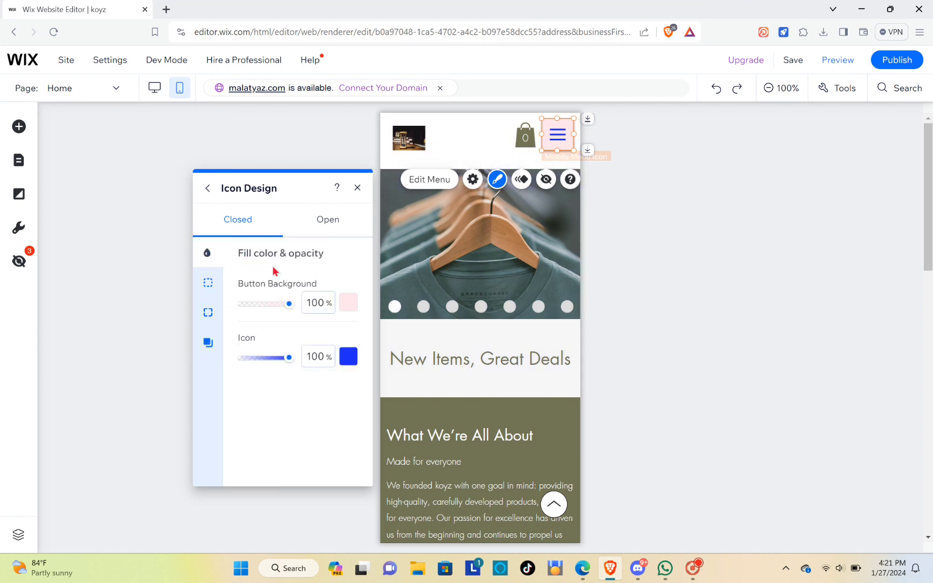
click(348, 302)
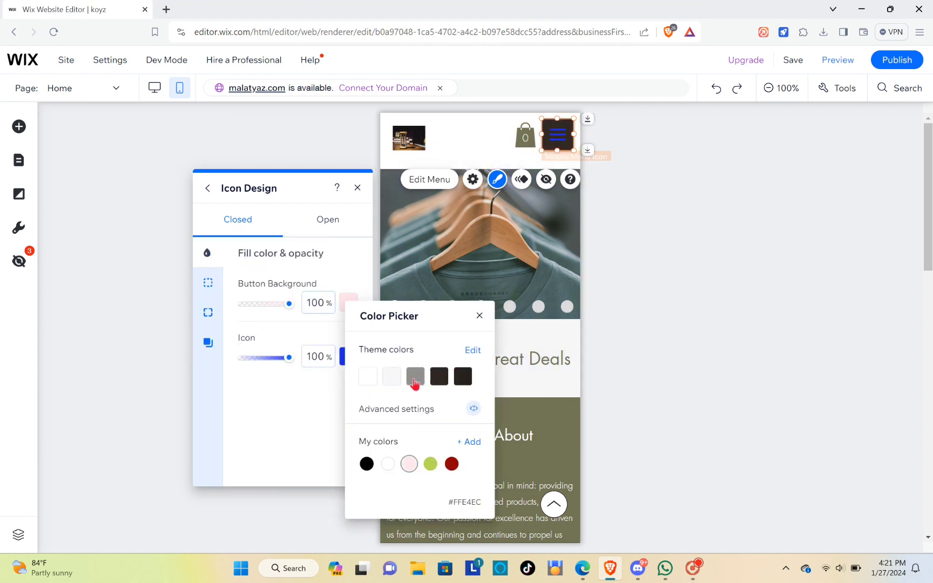
click(368, 377)
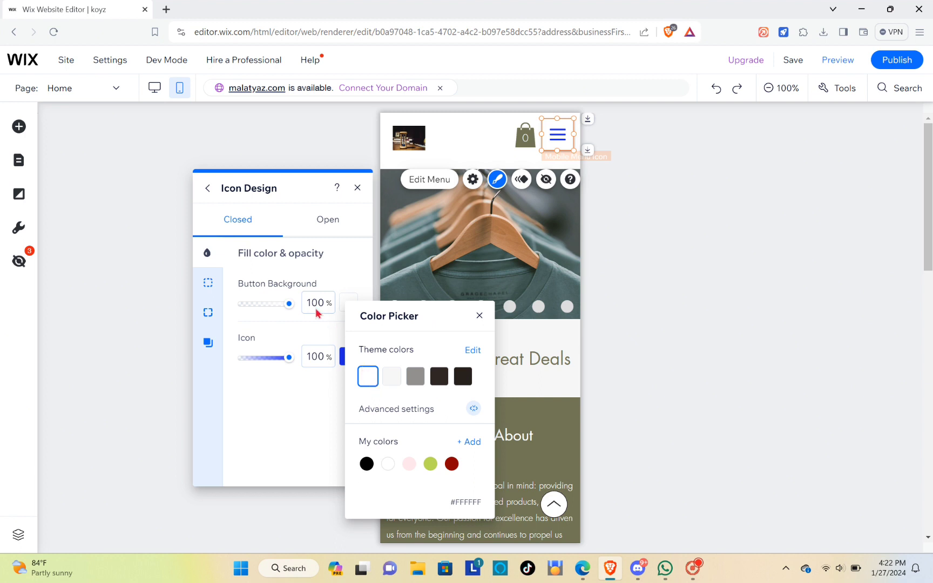
click(343, 357)
click(346, 356)
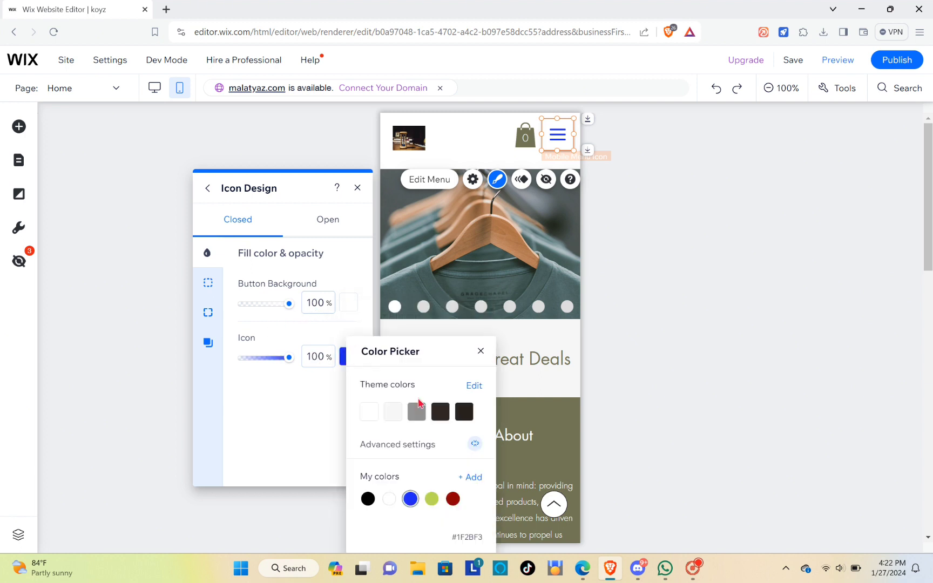
click(439, 413)
- Show the icon's open state, select the mobile menu and open its fill color and opacity settings
click(325, 221)
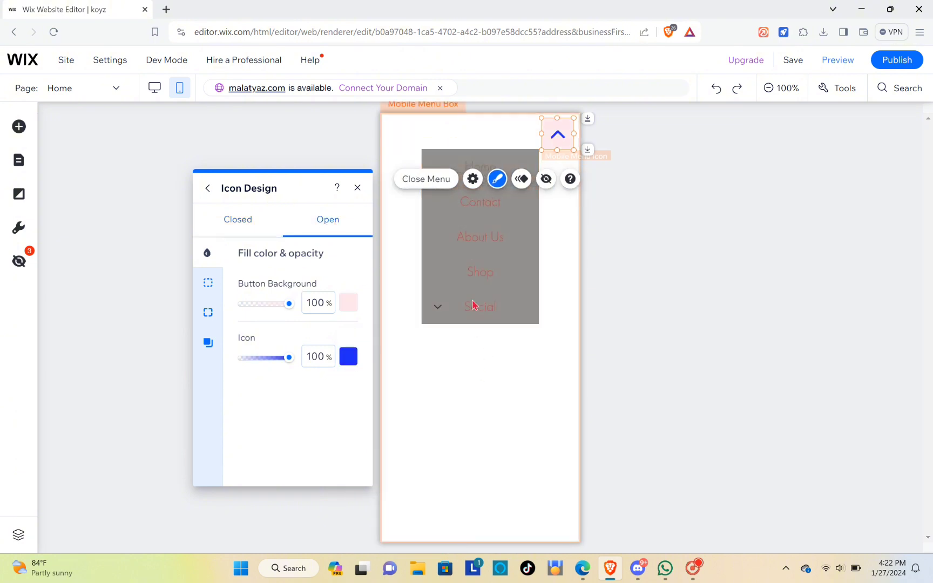
click(473, 306)
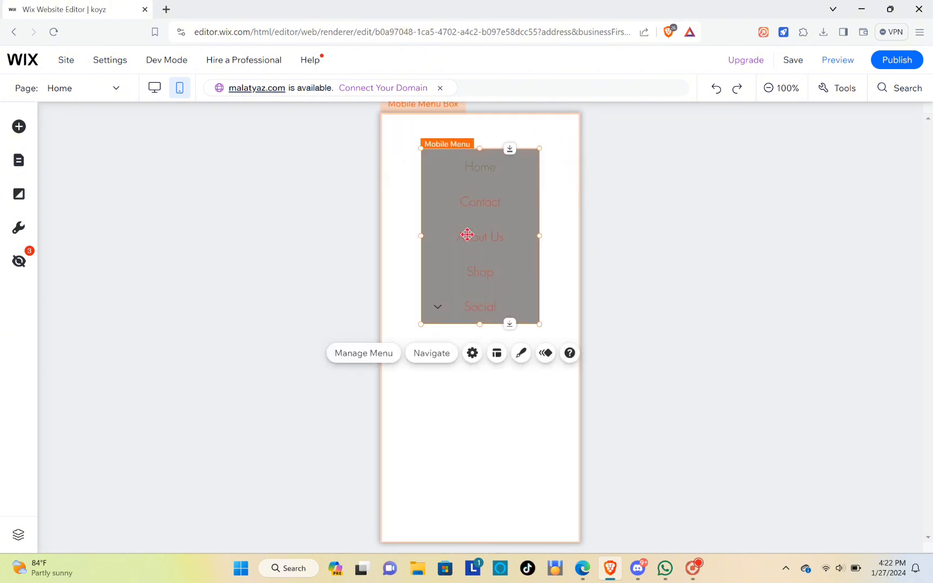
click(521, 353)
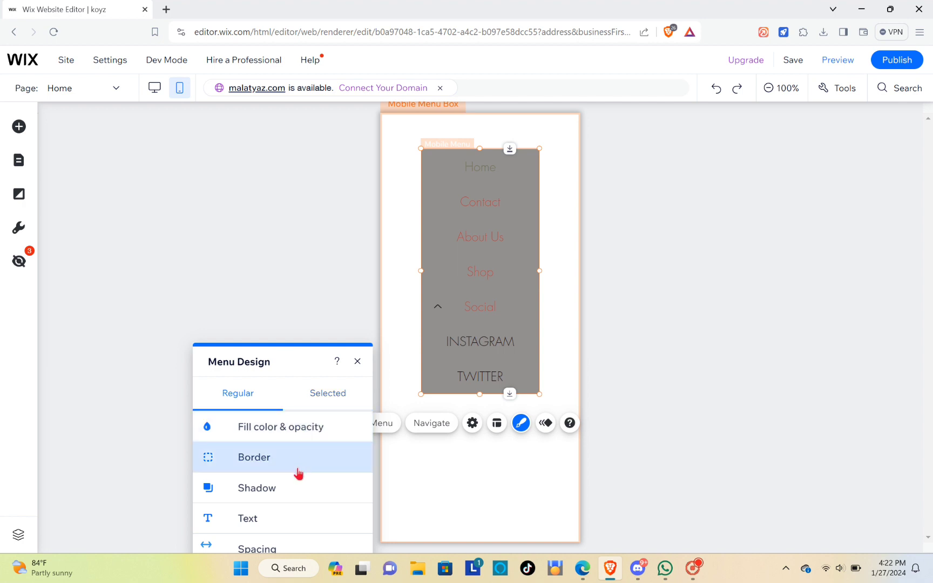
click(306, 426)
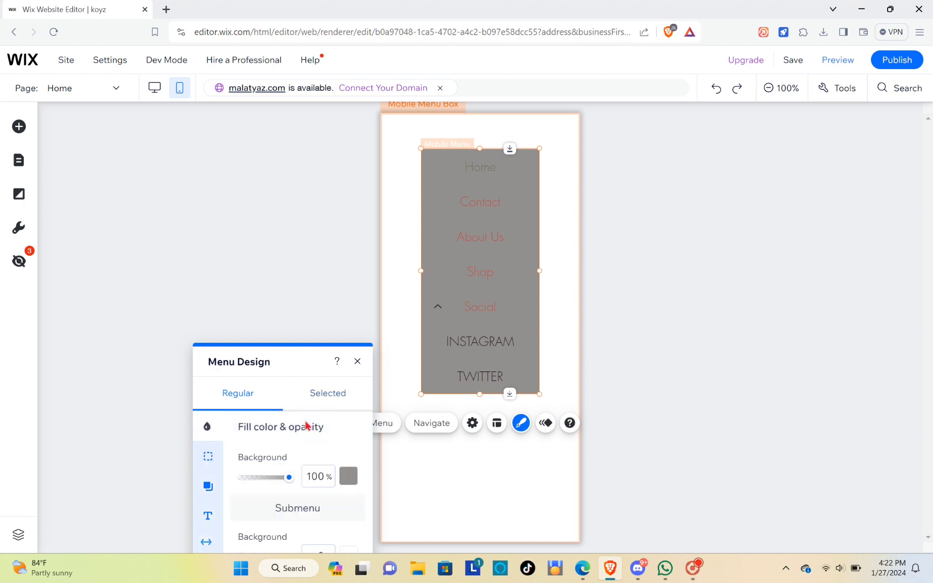
- Try the near-black custom color #0B0908 for the mobile menu's background
click(347, 479)
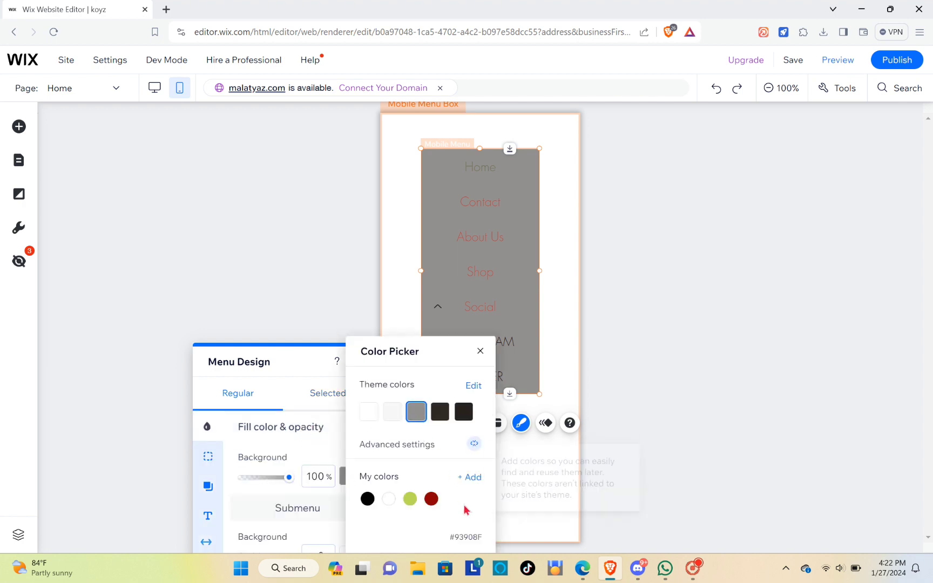
click(470, 478)
drag(349, 399, 391, 444)
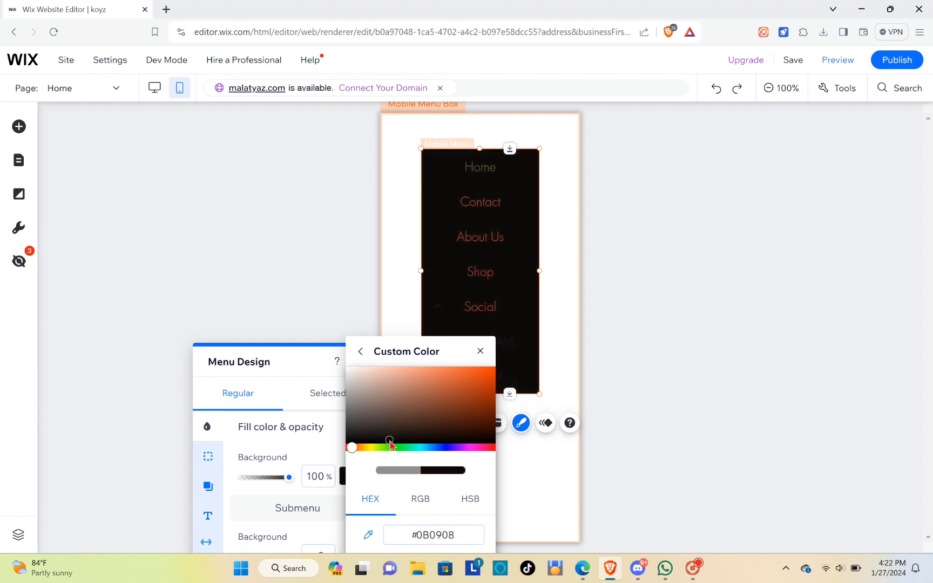
click(308, 532)
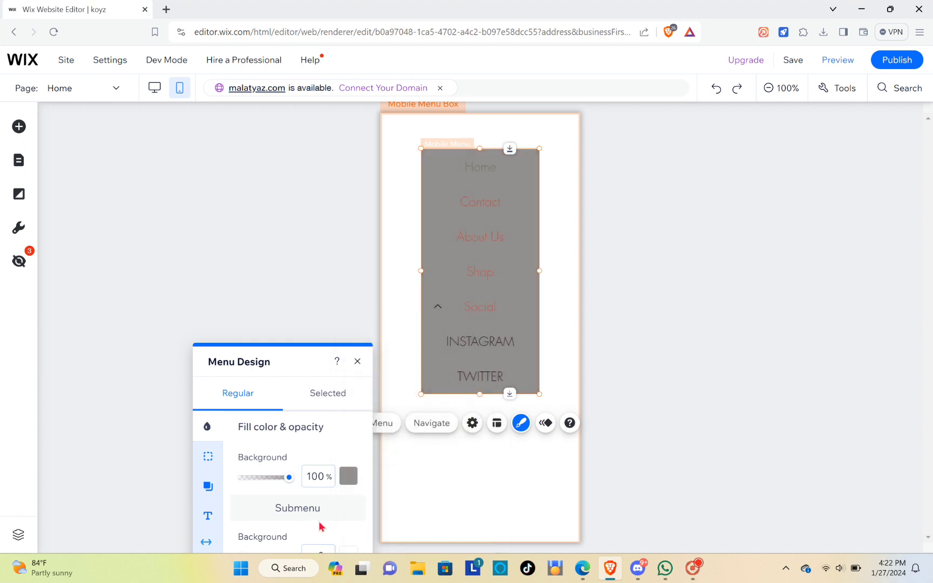
- Try the light pink custom color #F9DEDE for the submenu background behind INSTAGRAM and TWITTER
click(347, 552)
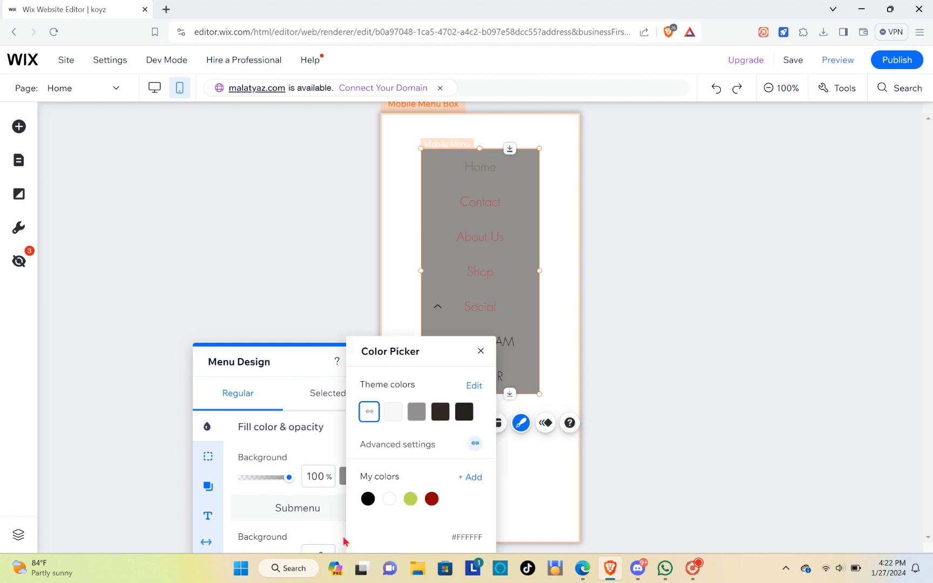
click(474, 477)
drag(420, 397, 362, 375)
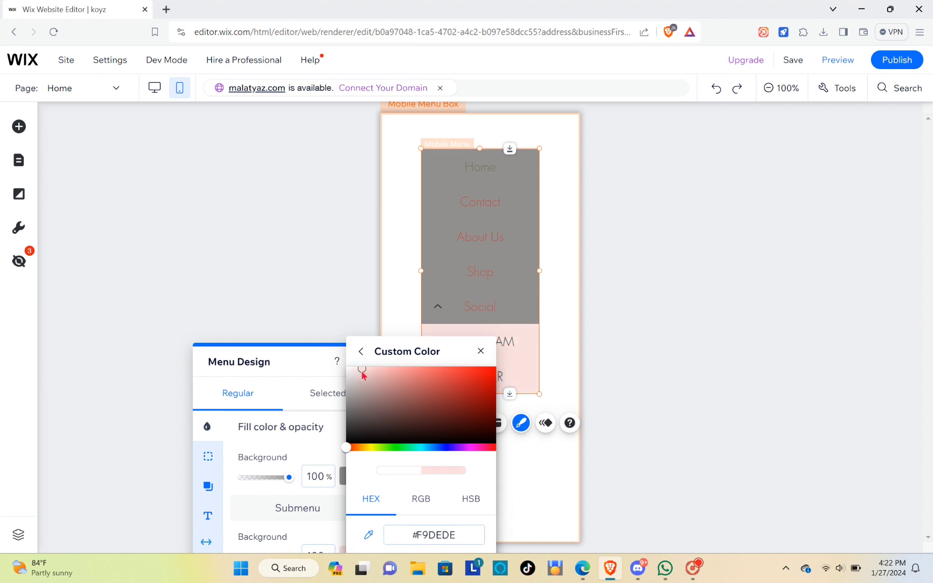
click(211, 489)
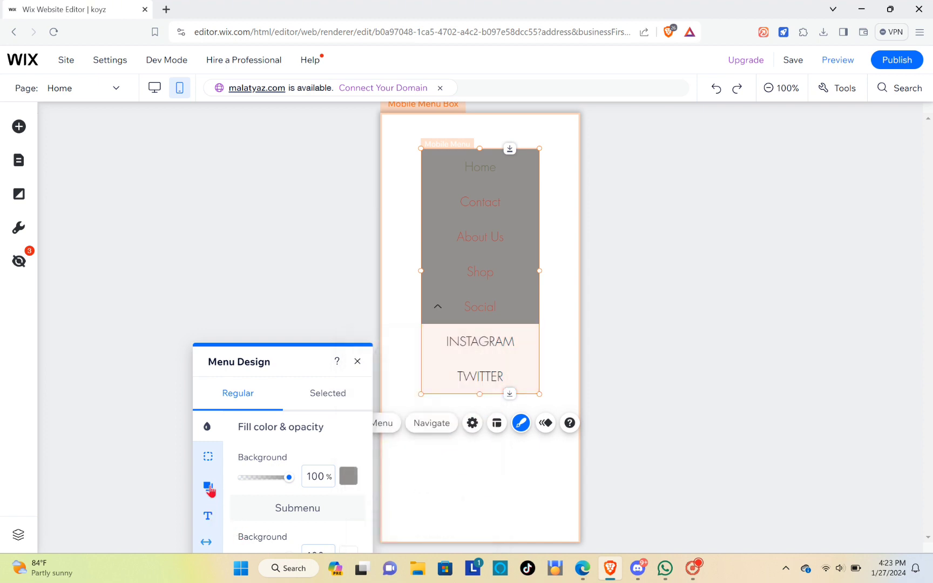
- Apply a shadow to the mobile menu with a distance of 2 px and a size of 38 px
click(207, 486)
click(334, 468)
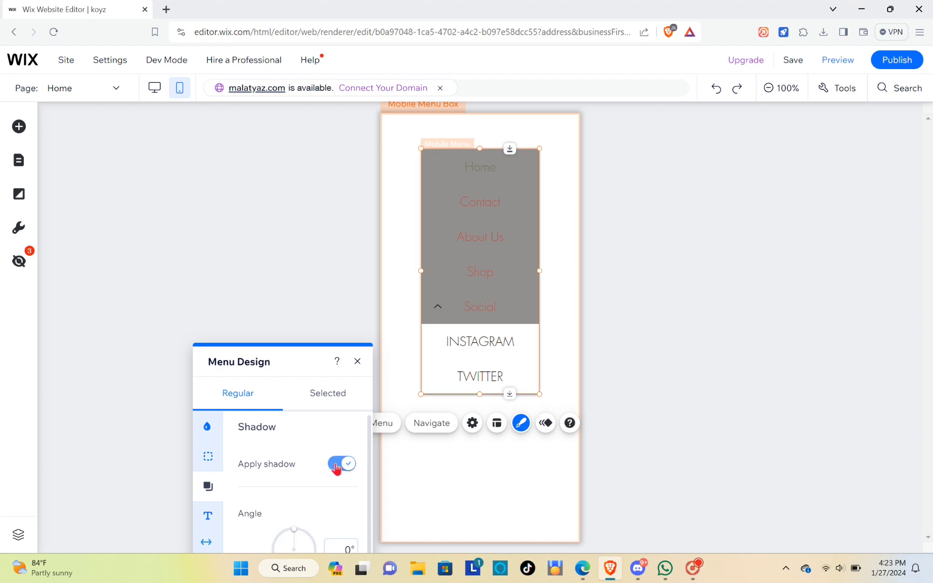
scroll(315, 473, down, 2)
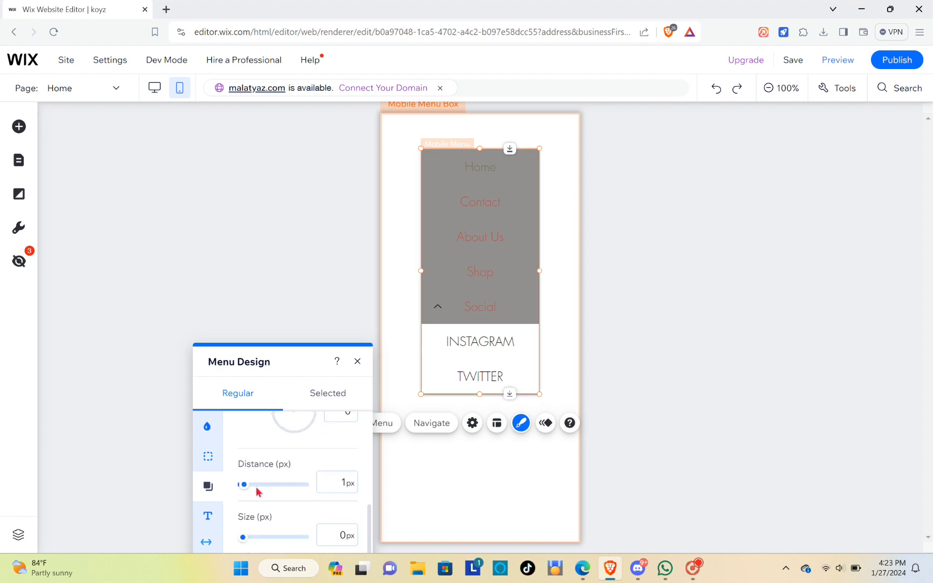
mouse_move(246, 486)
mouse_down()
mouse_move(258, 484)
mouse_move(245, 484)
mouse_up()
drag(242, 537, 295, 534)
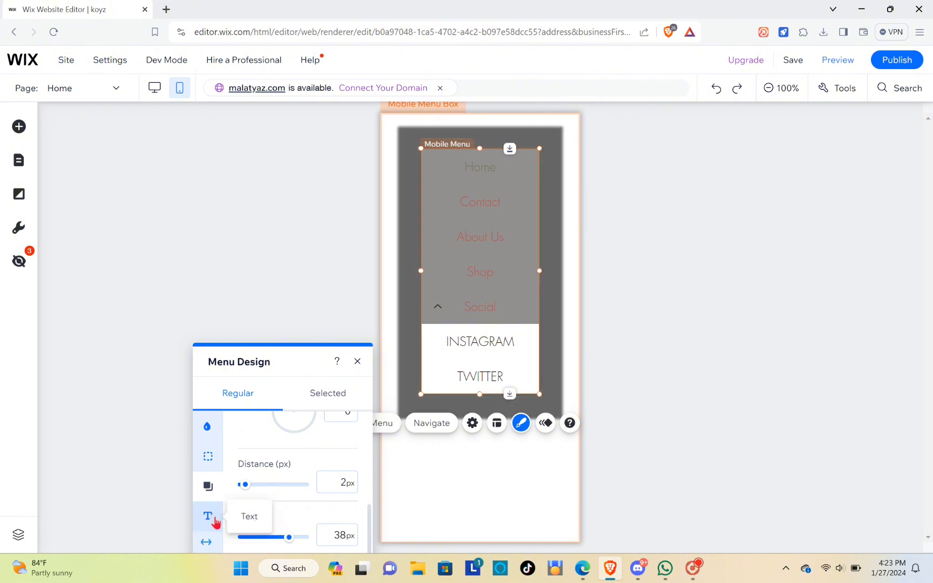
- Set the mobile menu's regular text color to the custom dark red #AD0000
click(209, 517)
scroll(294, 477, down, 3)
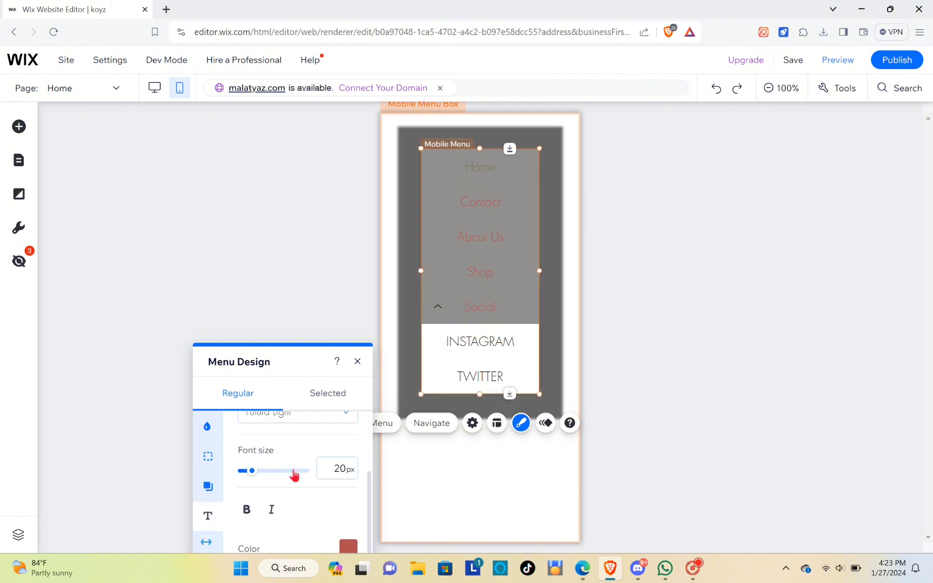
scroll(294, 475, up, 3)
scroll(294, 476, down, 3)
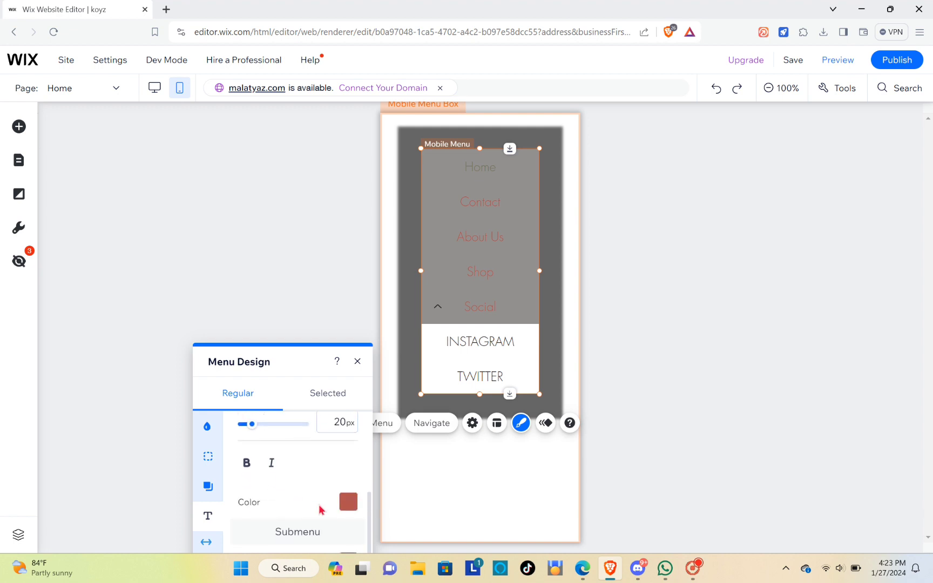
click(348, 502)
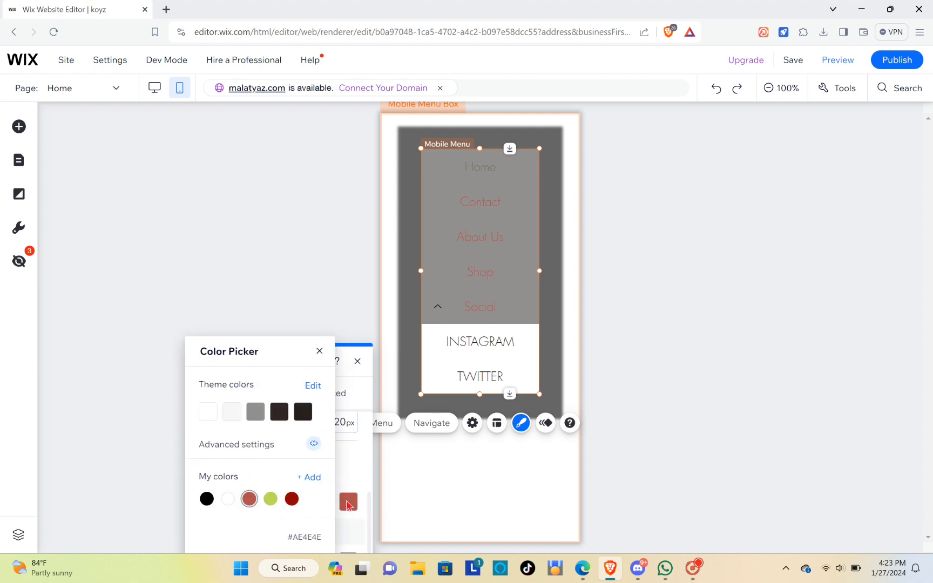
click(314, 477)
drag(267, 397, 335, 409)
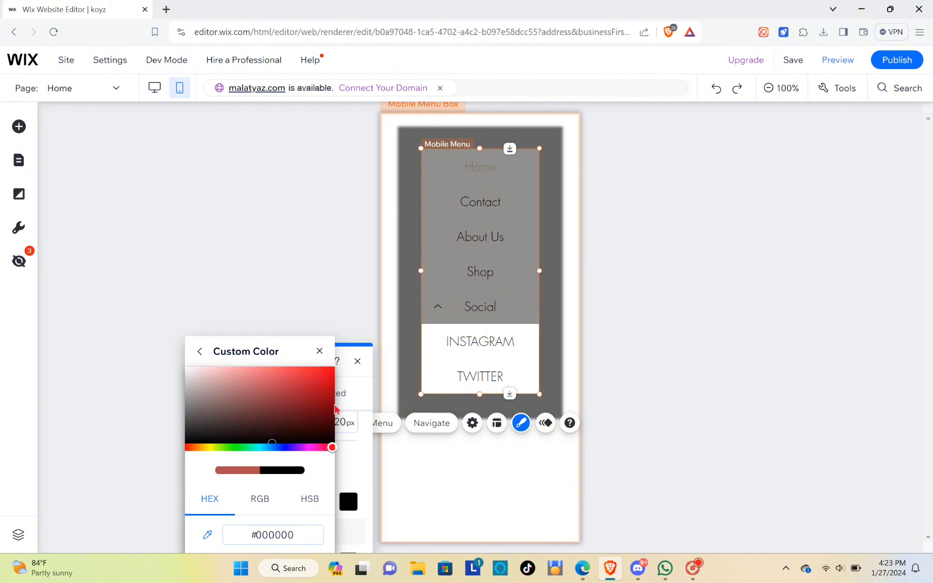
drag(271, 445, 334, 392)
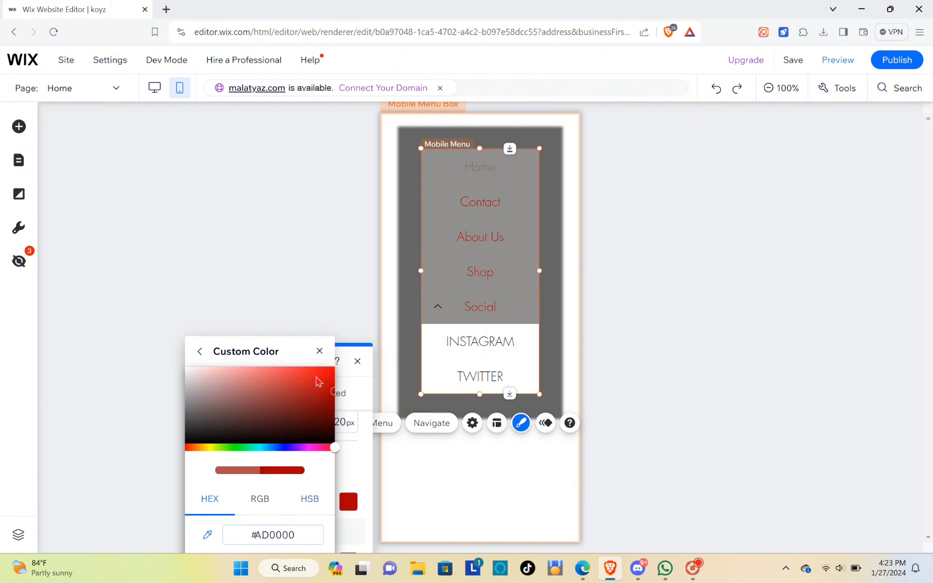
click(319, 351)
- Adjust the mobile menu's text offset, increase its submenu offset and leave the menu design settings
click(215, 519)
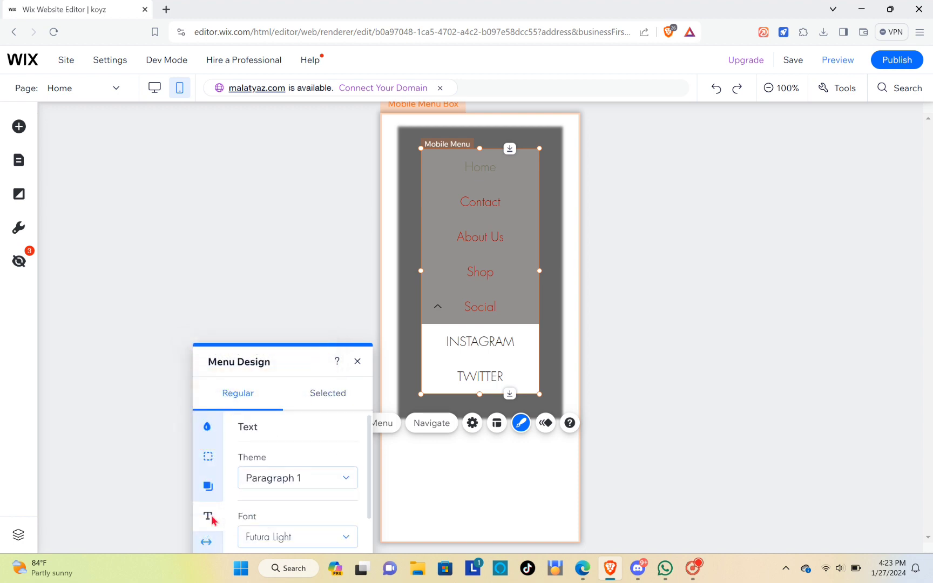
click(206, 542)
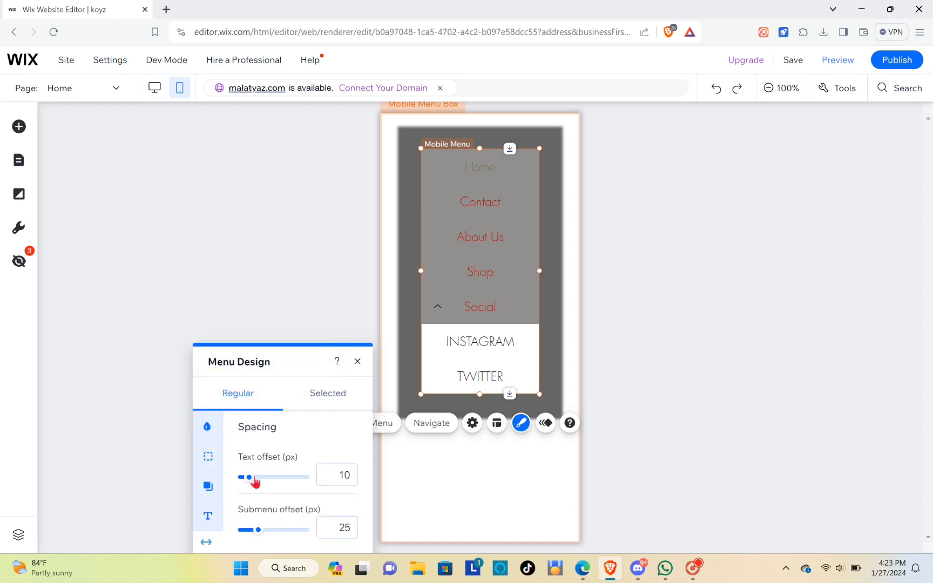
mouse_move(254, 478)
mouse_down()
mouse_move(285, 478)
mouse_move(257, 480)
mouse_up()
mouse_move(257, 530)
mouse_down()
mouse_move(294, 527)
mouse_move(268, 529)
mouse_up()
click(357, 362)
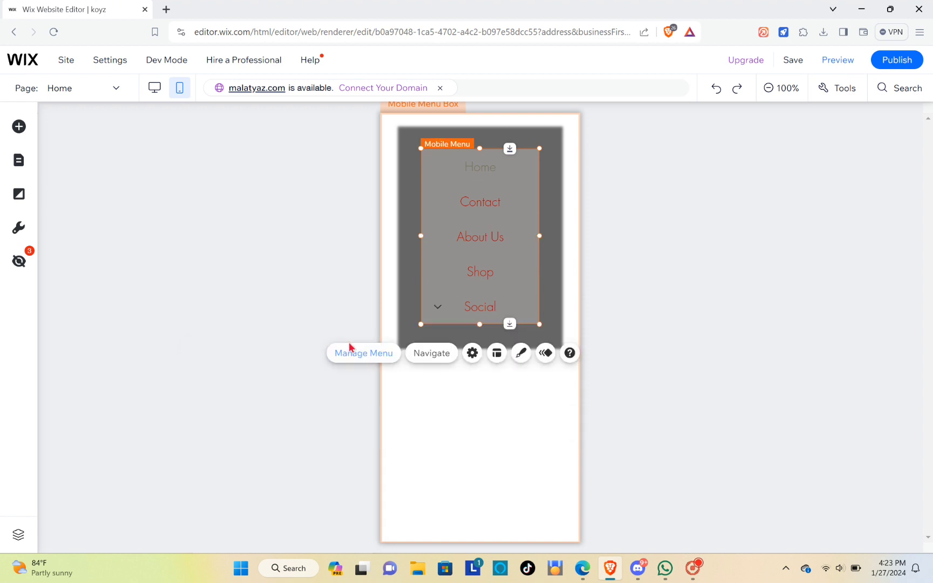
click(400, 242)
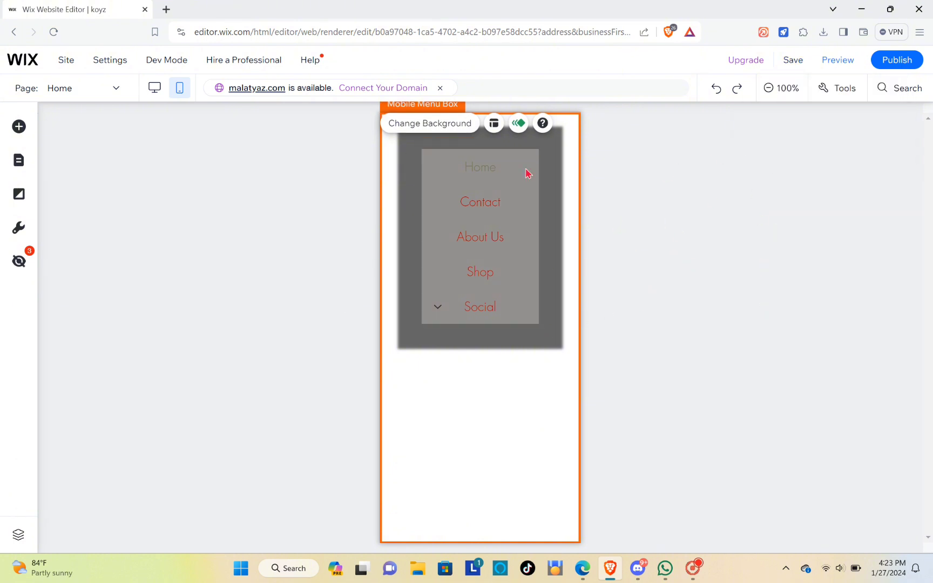
- Switch to the desktop editor and add a blank page named SOCIAL to the site menu
click(154, 89)
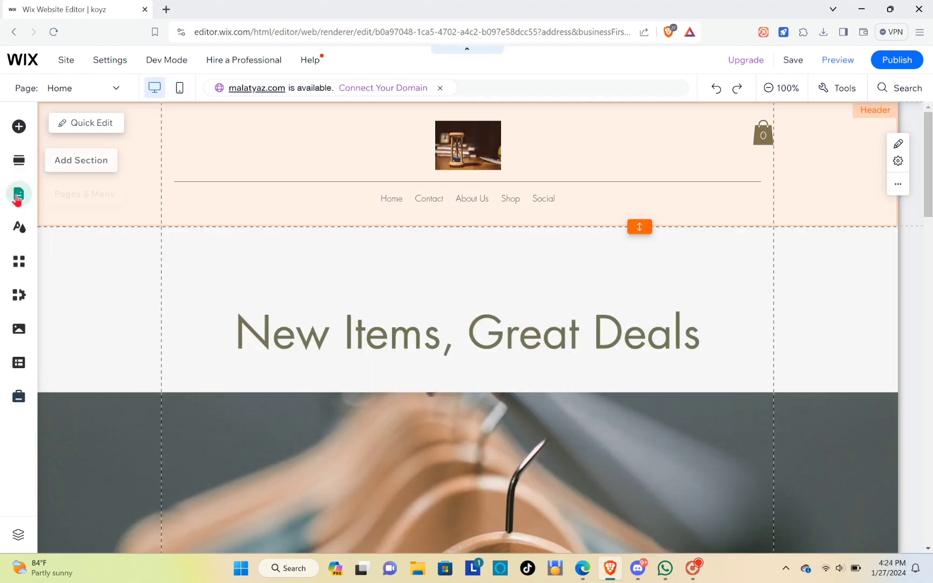
click(19, 196)
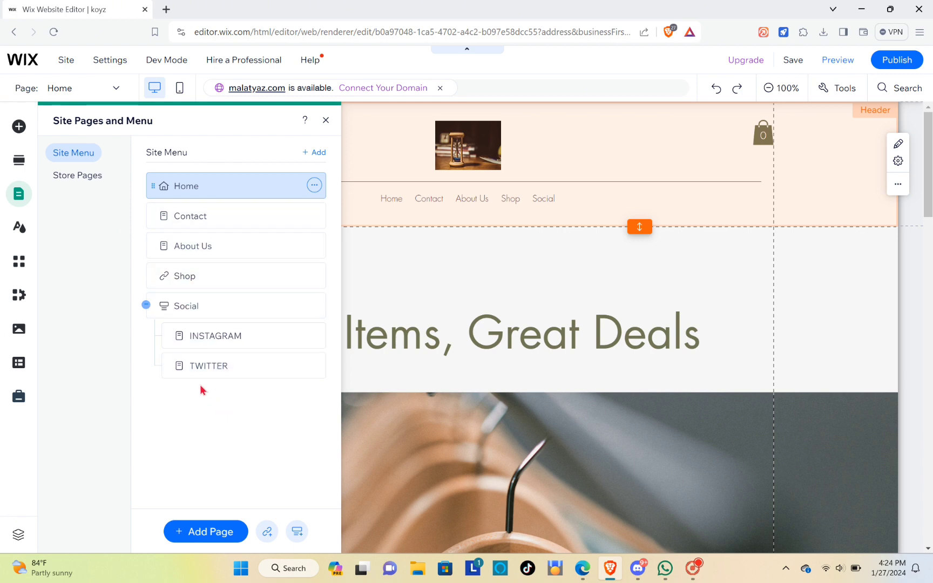
click(200, 532)
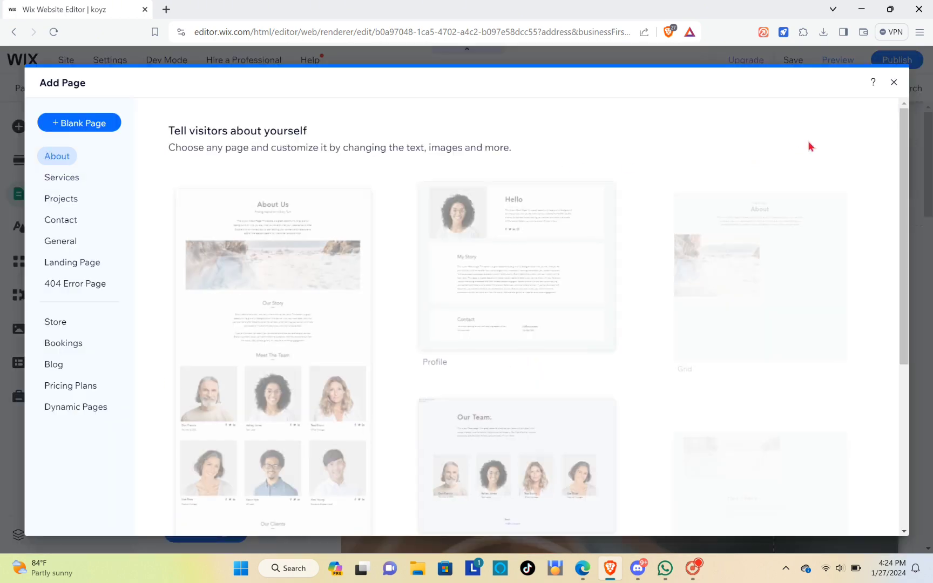
click(894, 82)
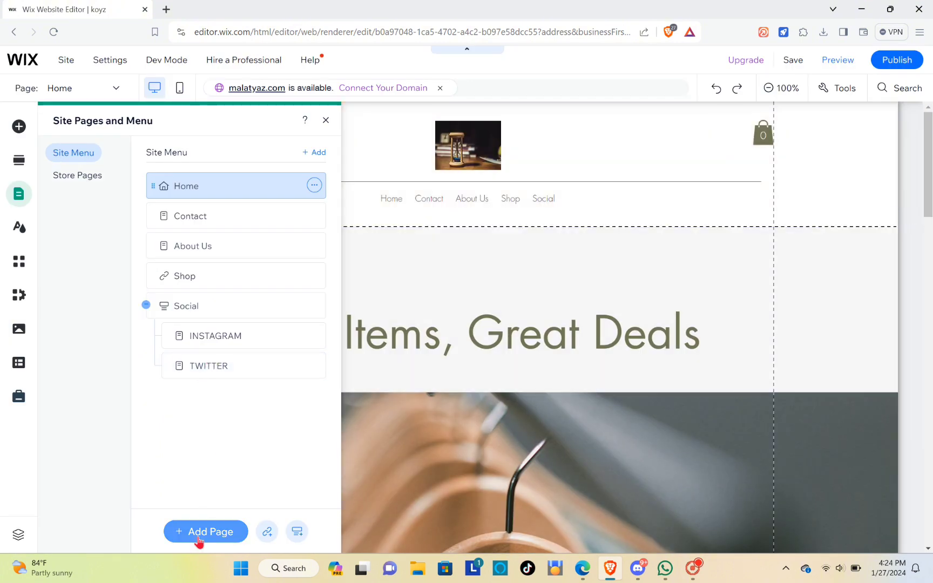
click(200, 535)
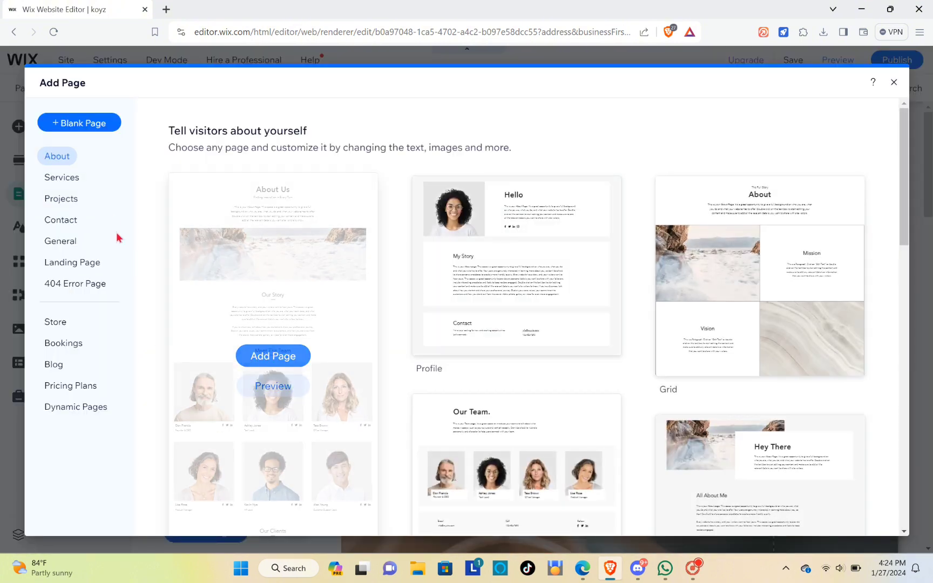
click(77, 123)
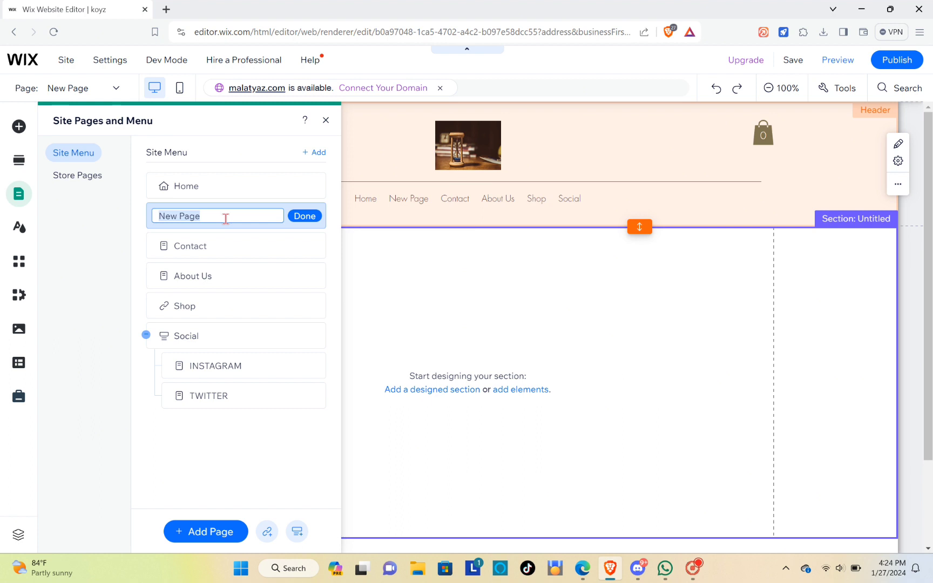
text(SOCIAL)
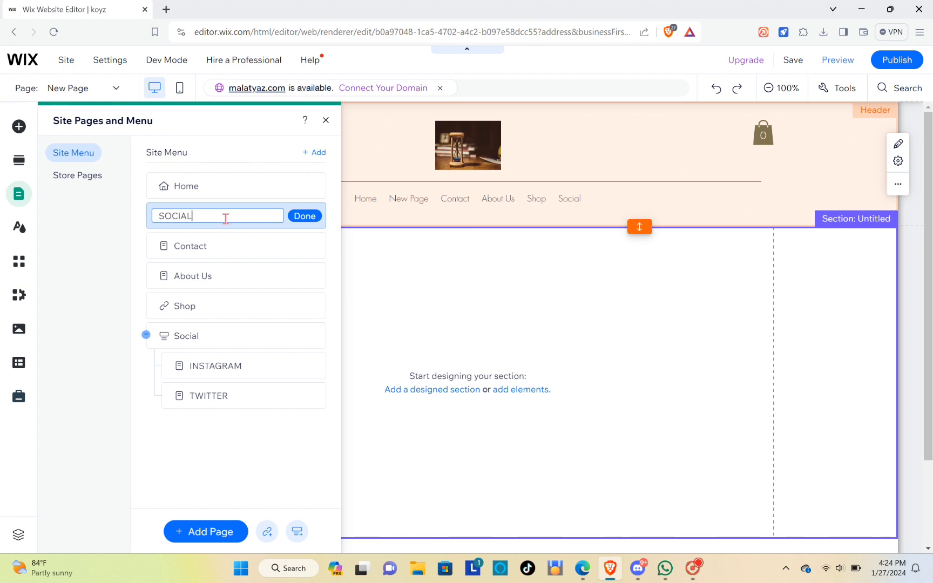
click(315, 218)
click(313, 219)
click(313, 219)
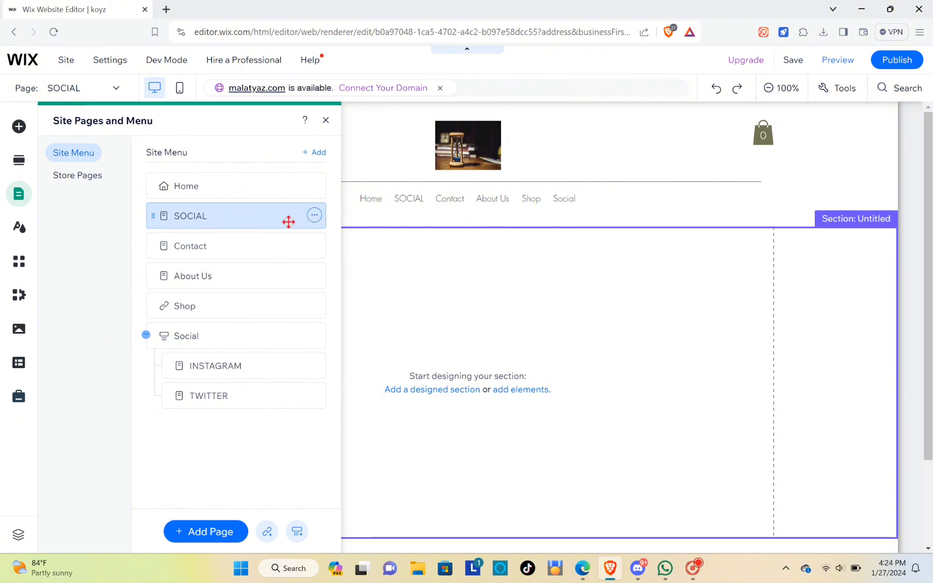
click(316, 217)
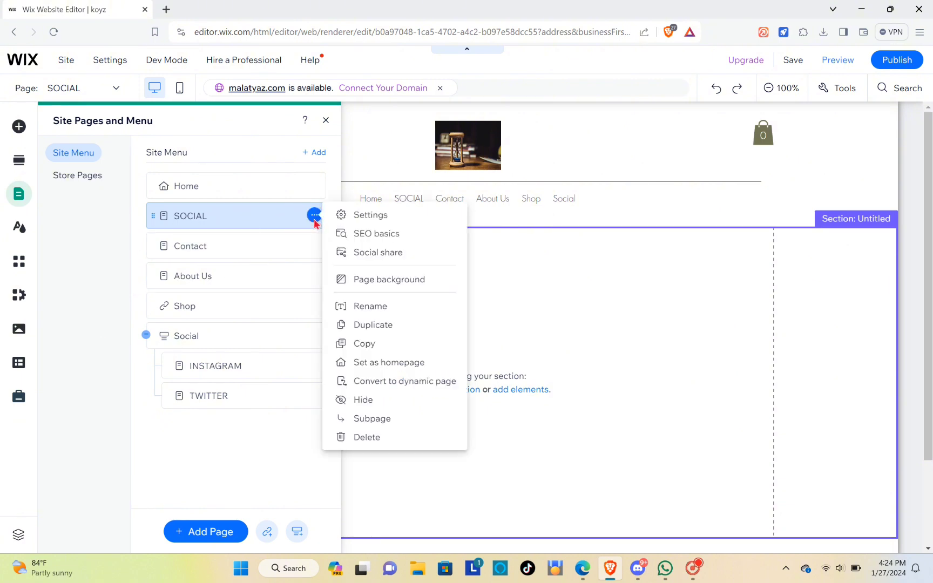
click(315, 220)
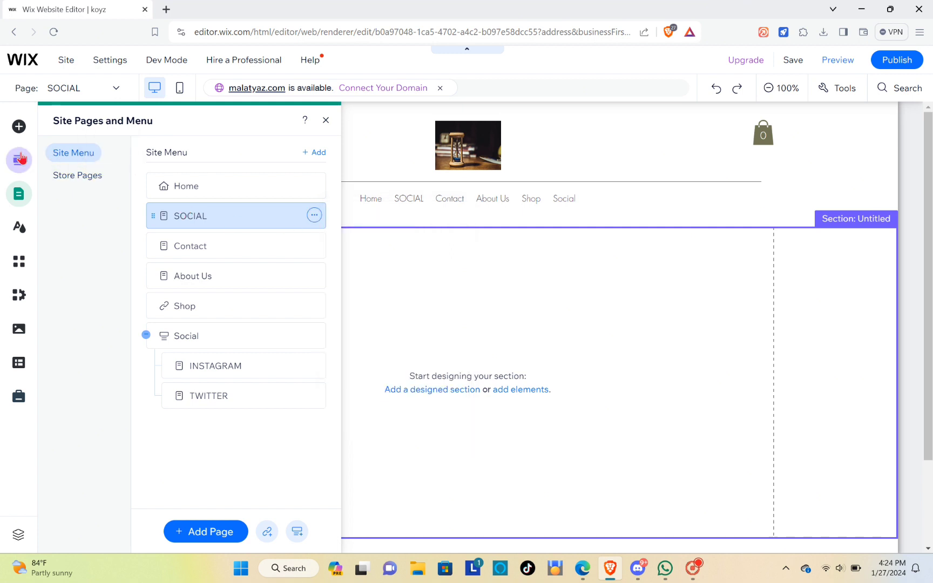
- Add the first Text section design, with a centered title, to the empty SOCIAL page
click(468, 390)
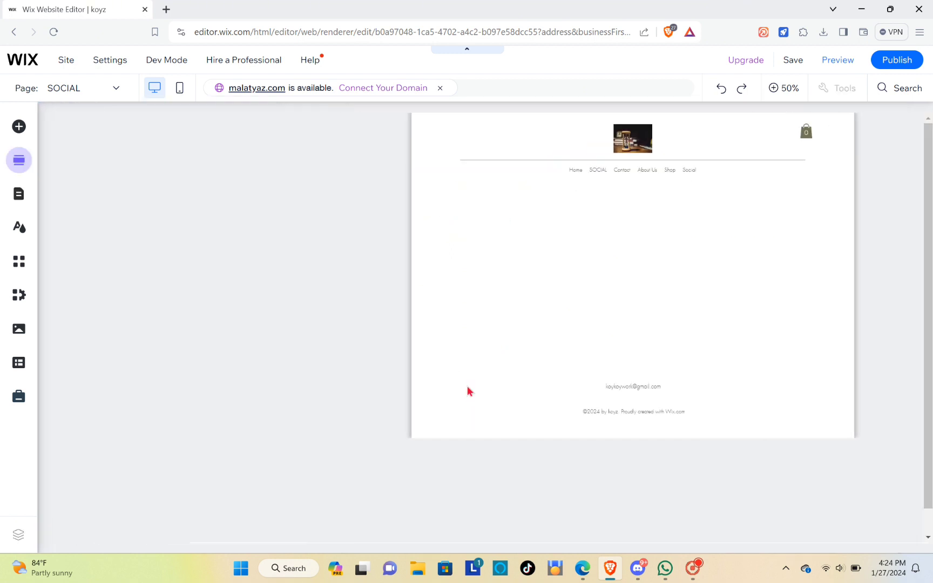
scroll(81, 448, down, 2)
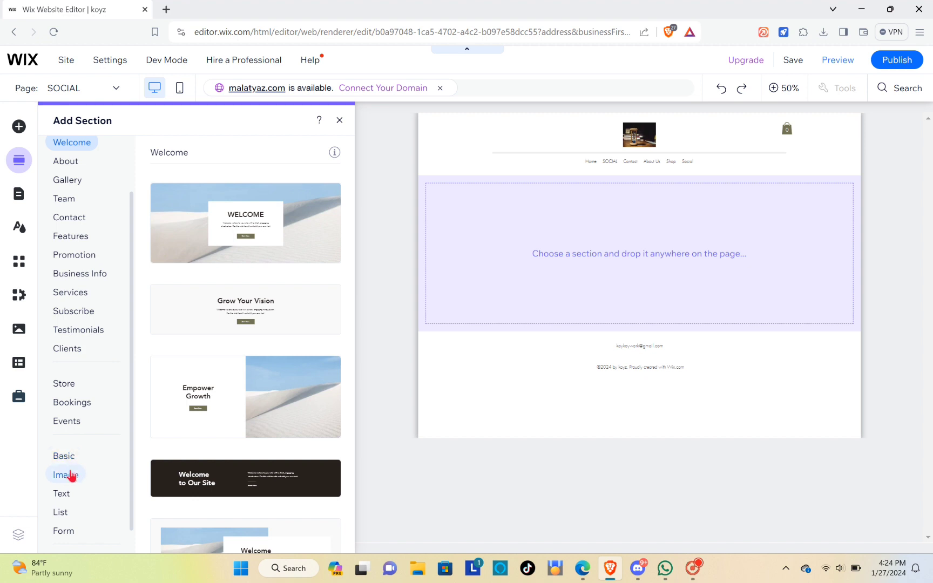
click(73, 497)
click(265, 229)
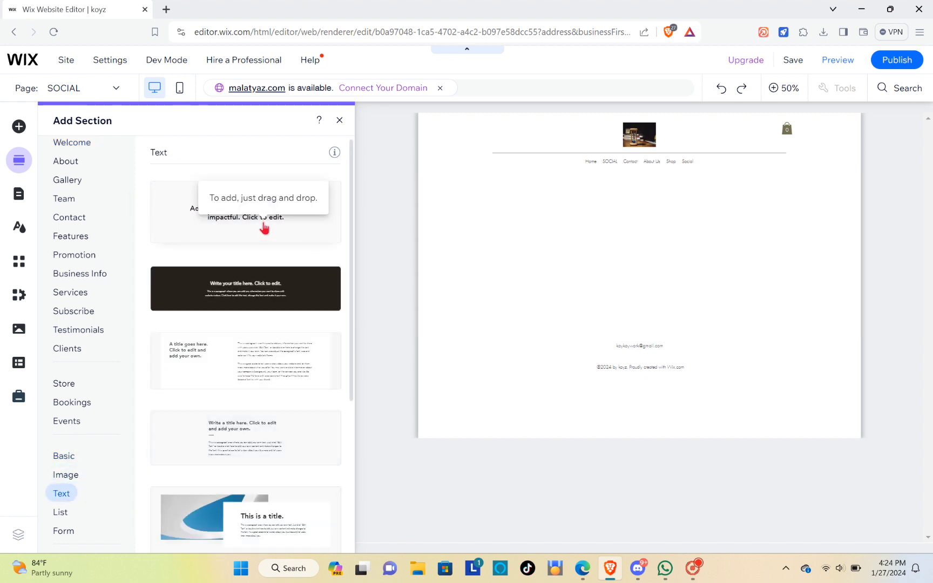
- Replace the section's title with "Gmail" and apply the Heading 2 style to it
click(537, 354)
click(537, 354)
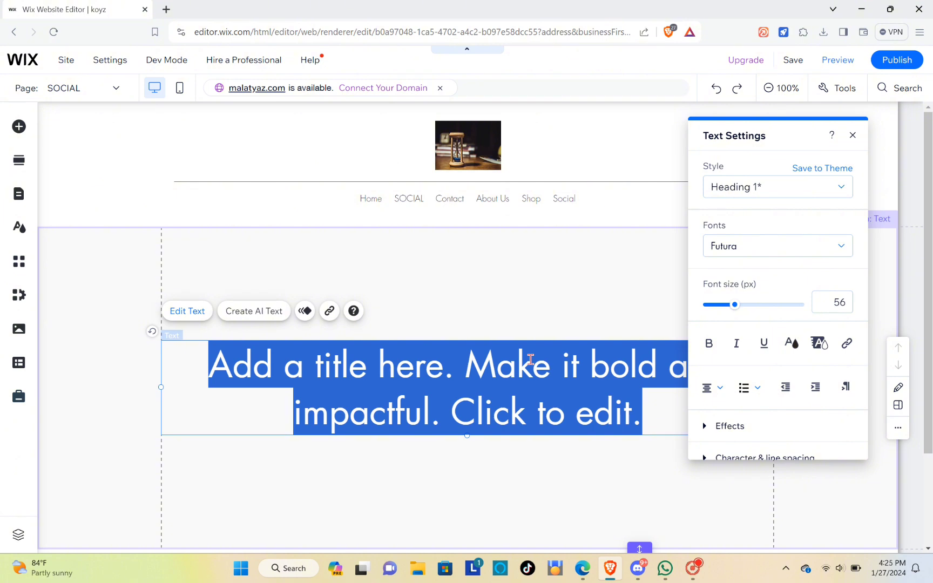
text(Gmail)
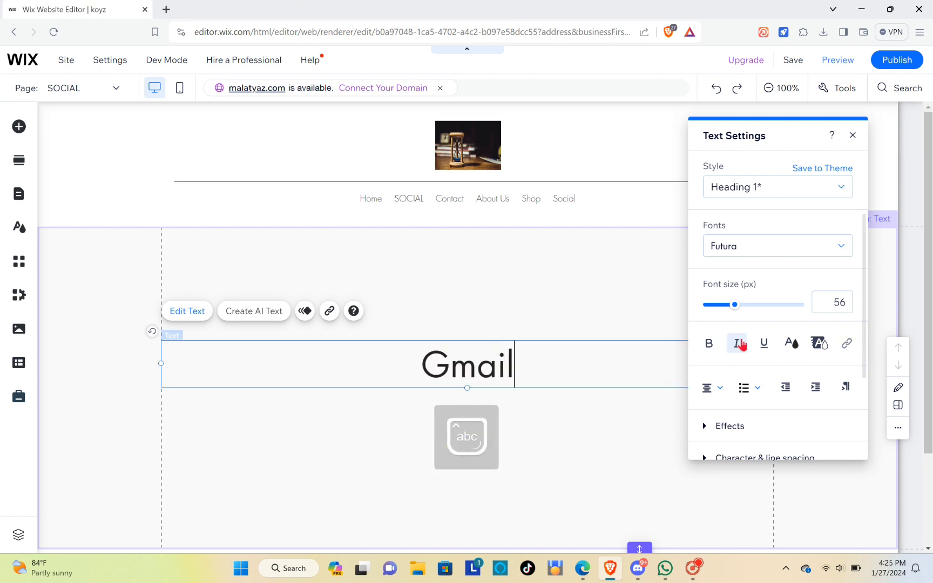
click(787, 193)
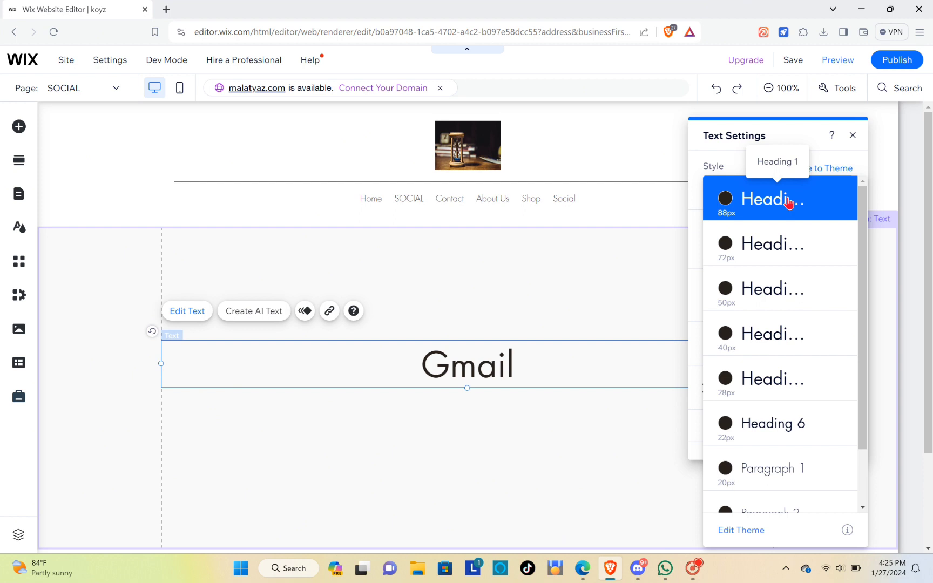
click(792, 245)
click(786, 248)
click(755, 359)
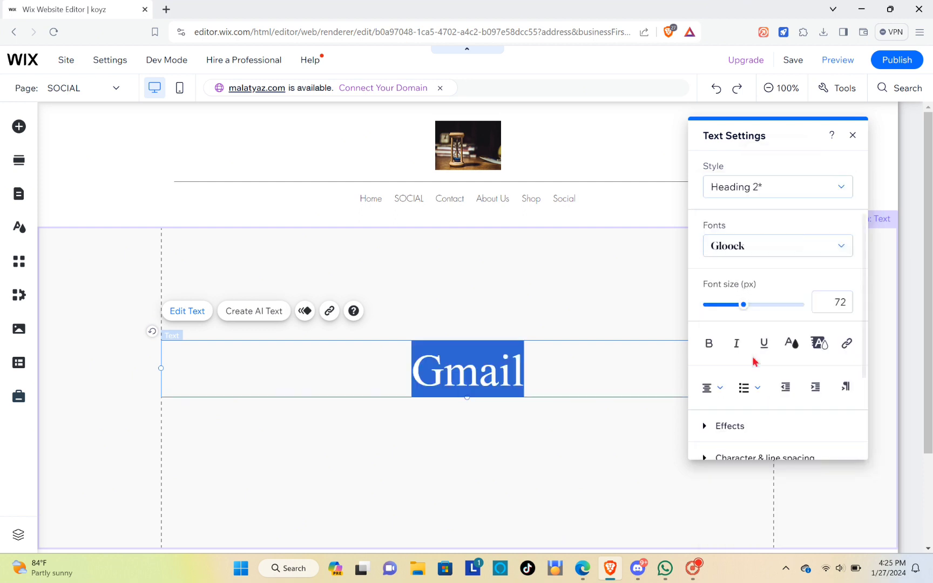
click(585, 462)
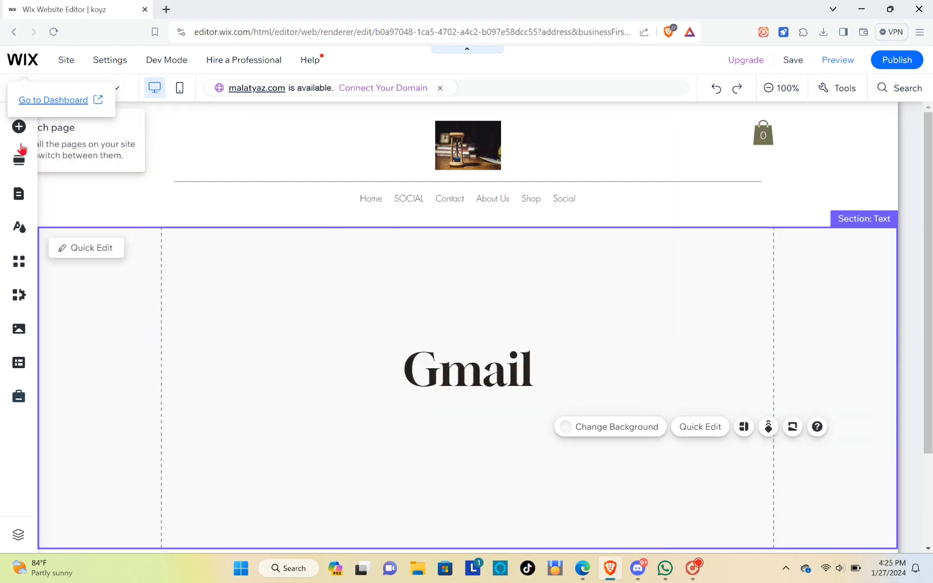
- Nest INSTAGRAM and TWITTER as subpages under the SOCIAL page and delete the old Social dropdown from the site menu
click(18, 193)
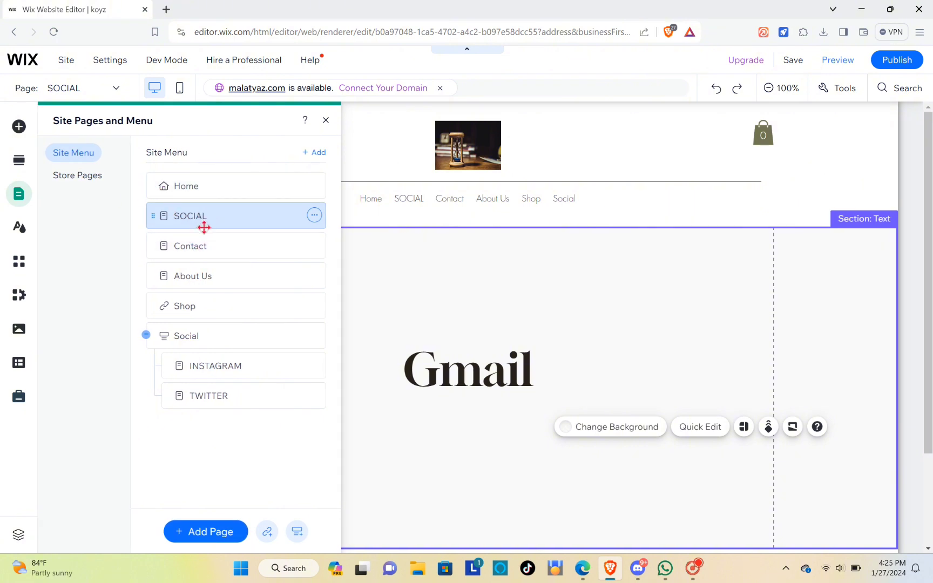
drag(197, 367, 214, 247)
drag(215, 396, 226, 264)
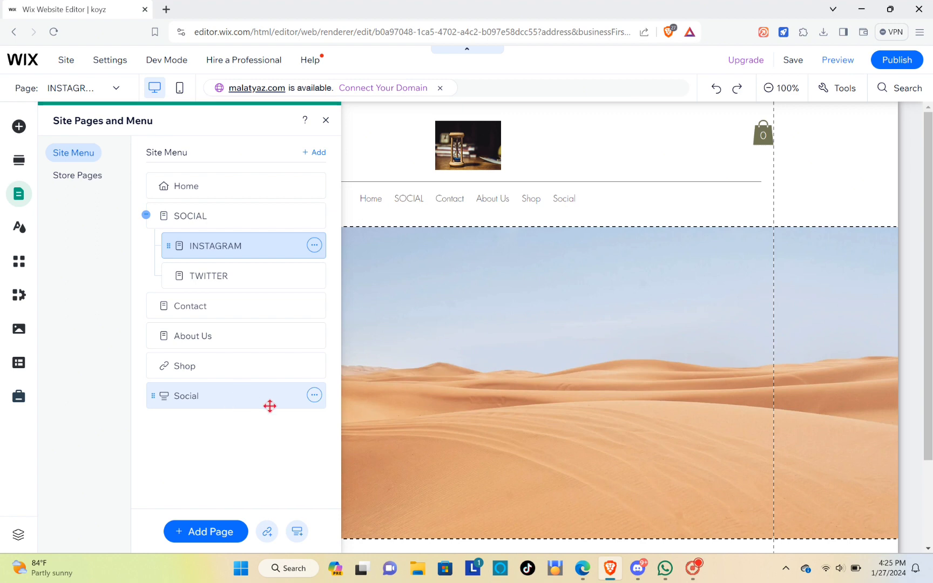
click(312, 397)
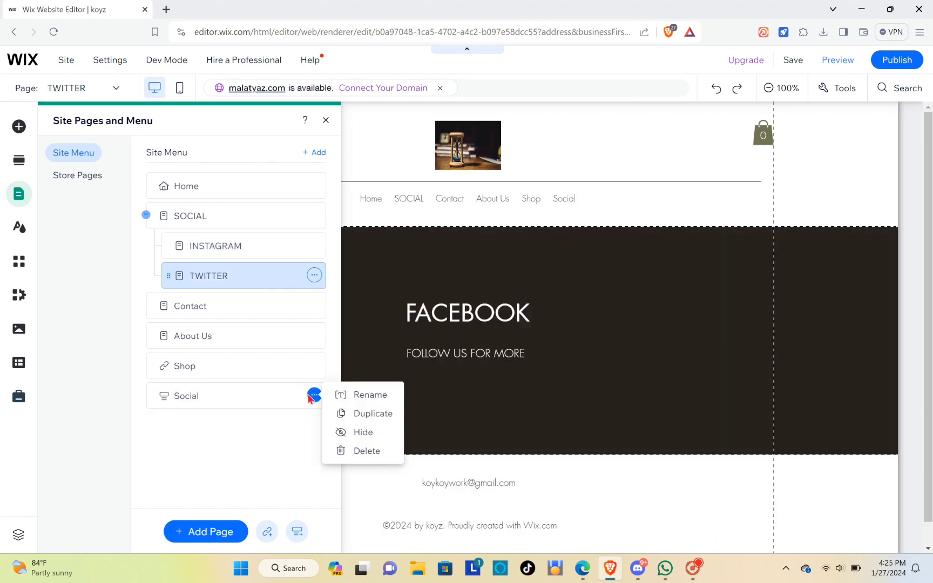
click(362, 453)
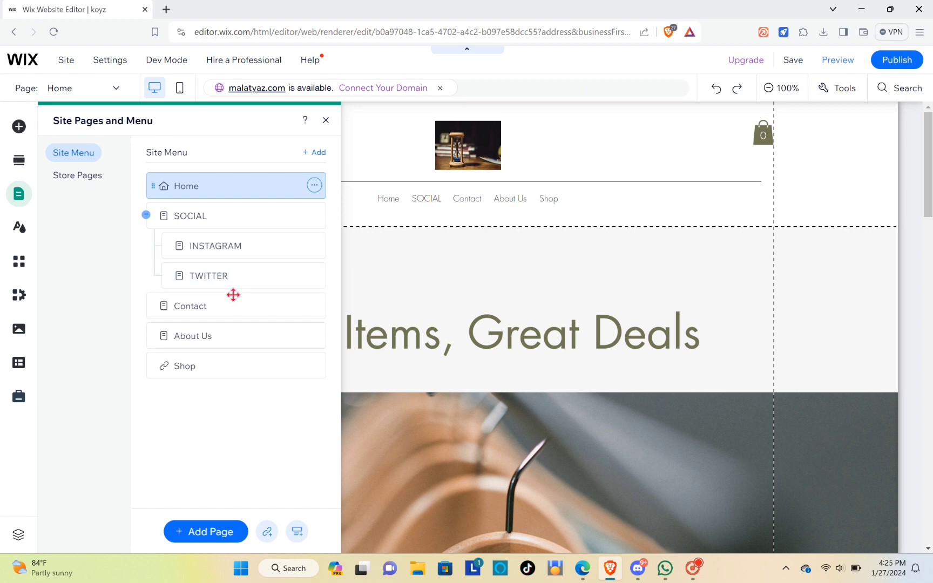
- Collapse the SOCIAL page's subpages in the site menu and open the site's desktop preview
click(145, 215)
click(145, 216)
click(145, 216)
click(145, 216)
click(145, 216)
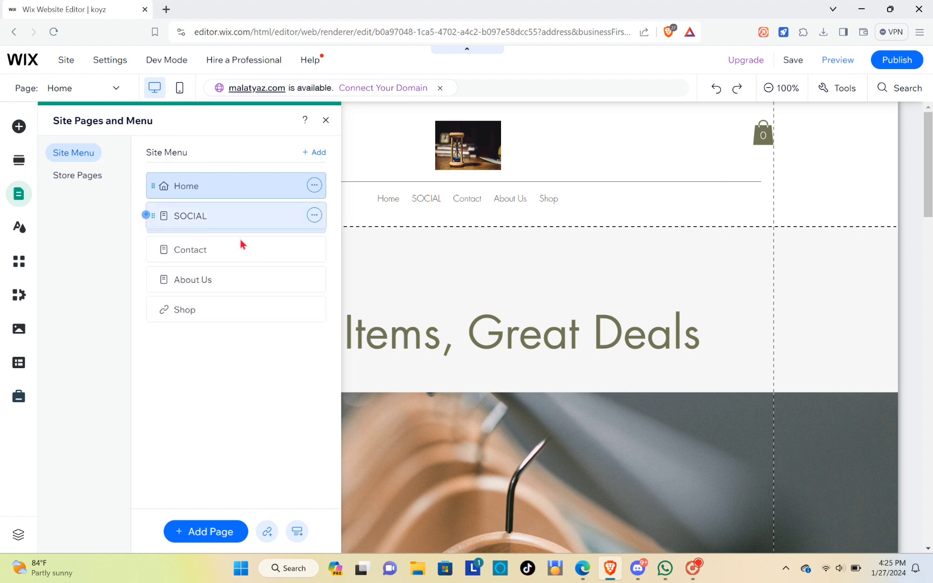
scroll(572, 294, down, 2)
scroll(567, 296, up, 2)
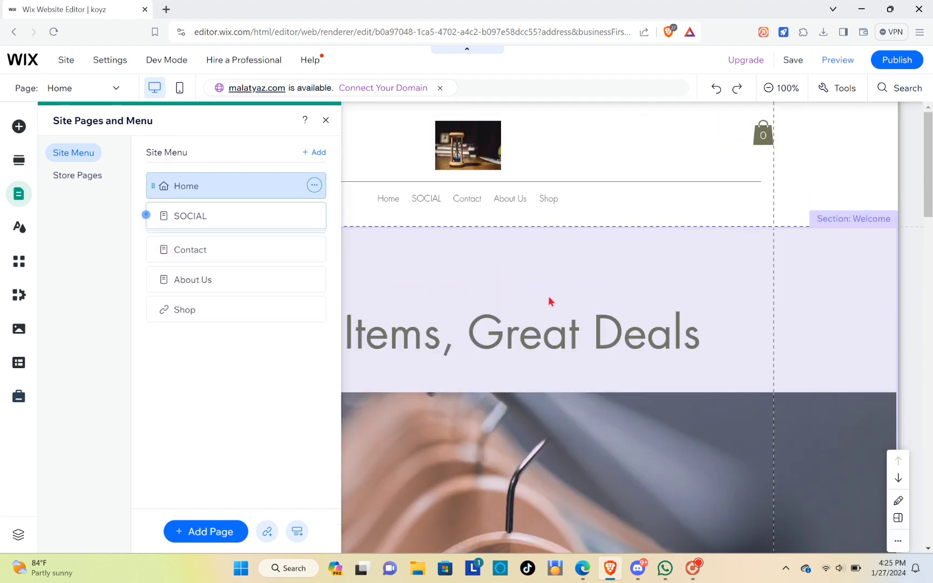
click(543, 307)
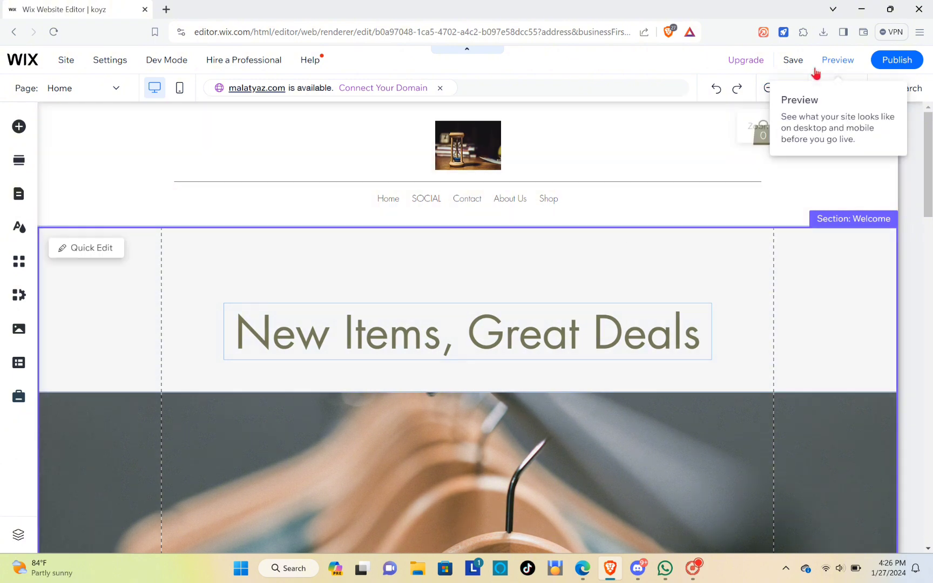
click(837, 60)
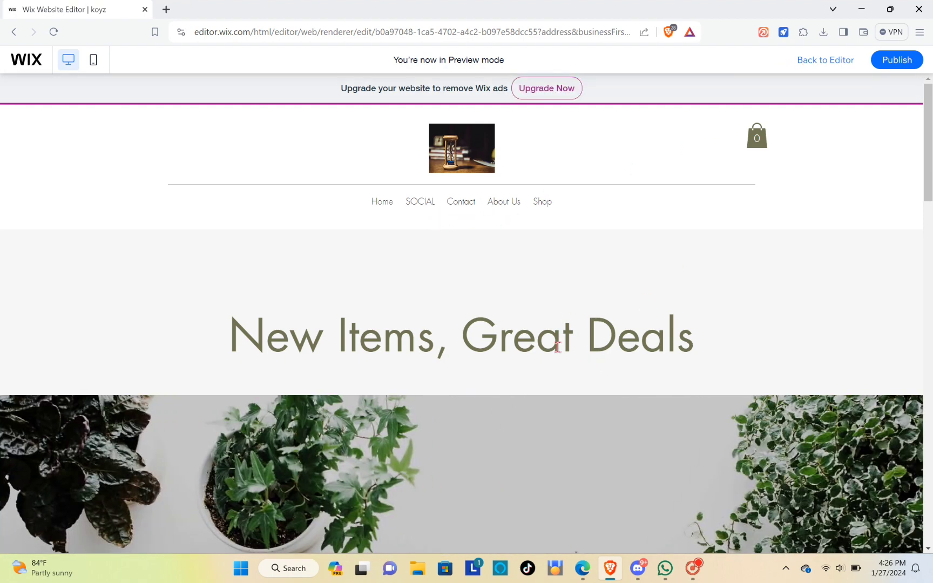
- Leave the preview and set the header menu's submenu background to the grey theme color #93908F at 100% opacity
click(837, 61)
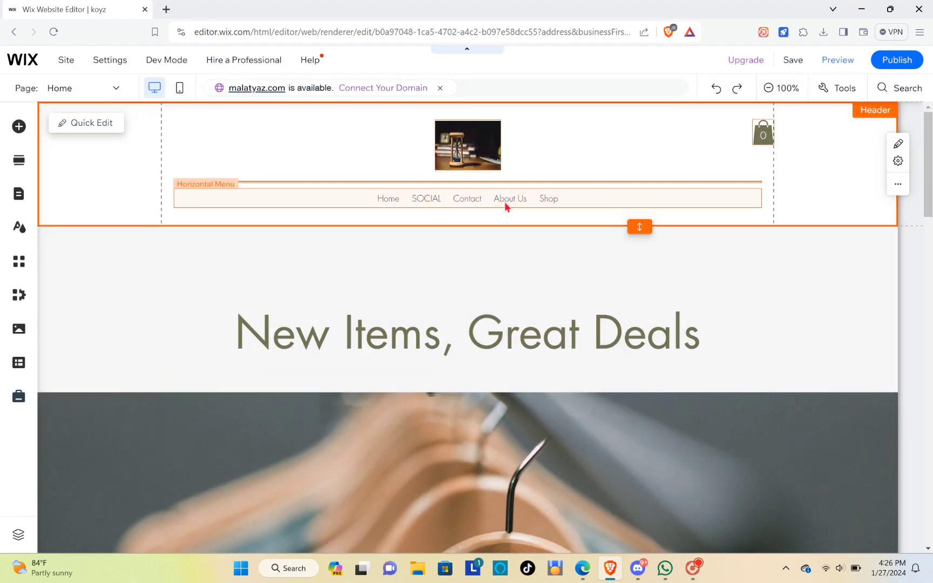
click(504, 201)
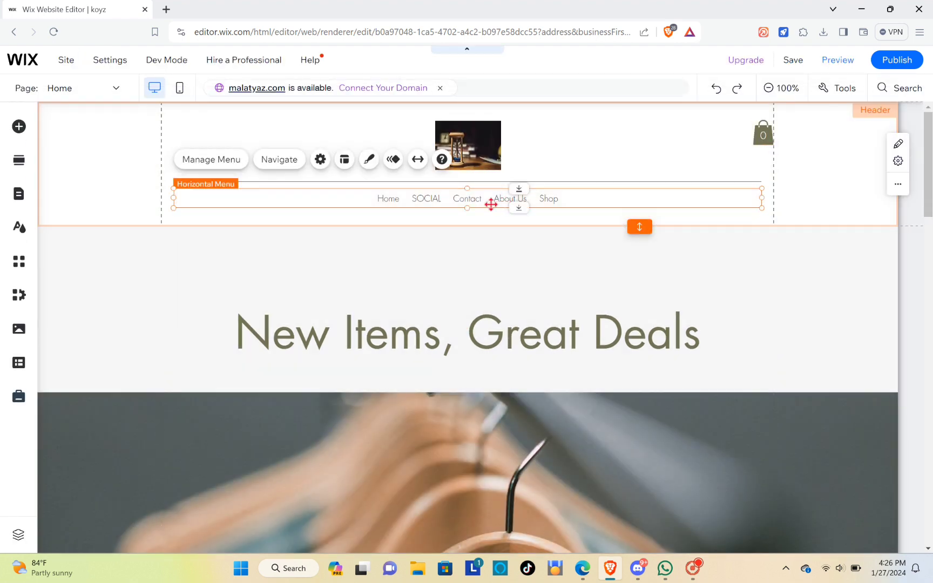
click(369, 159)
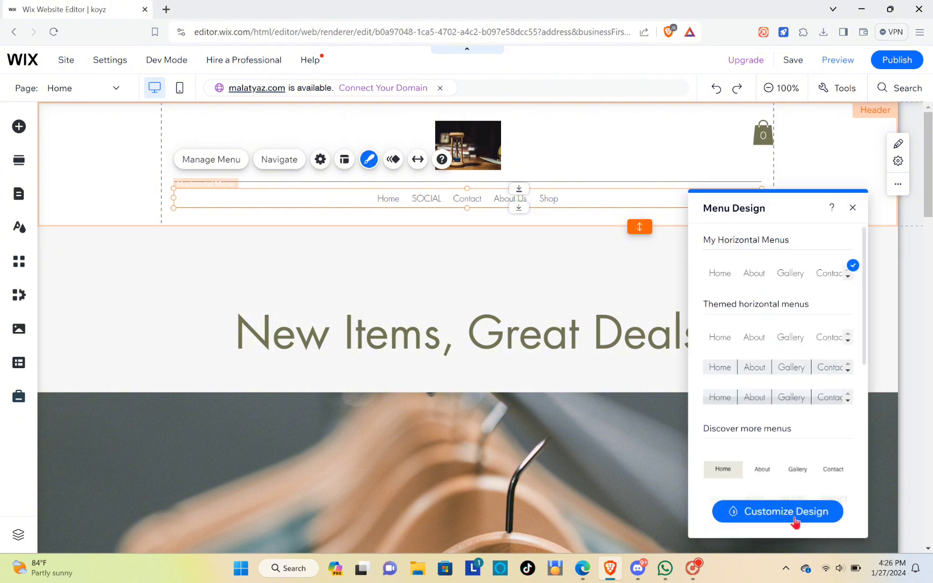
click(795, 512)
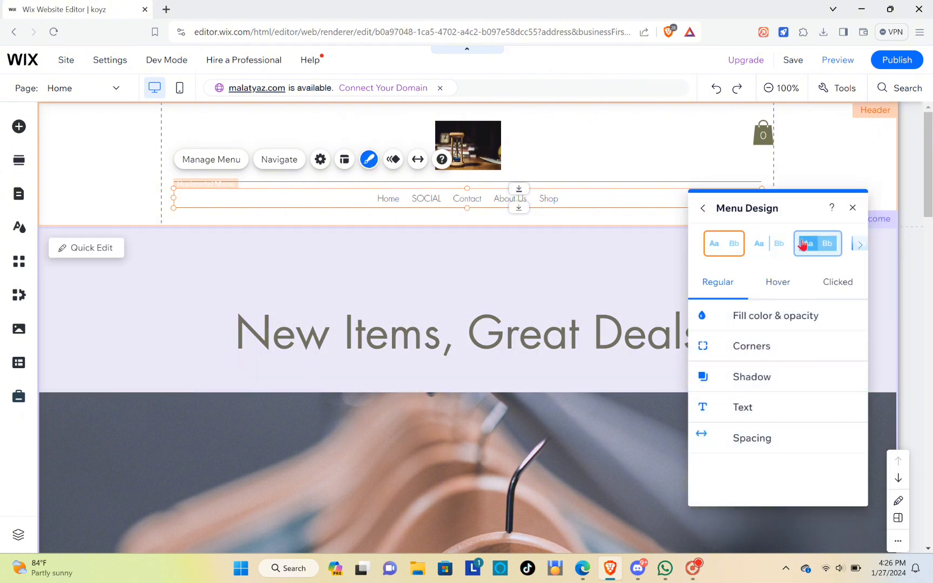
click(768, 323)
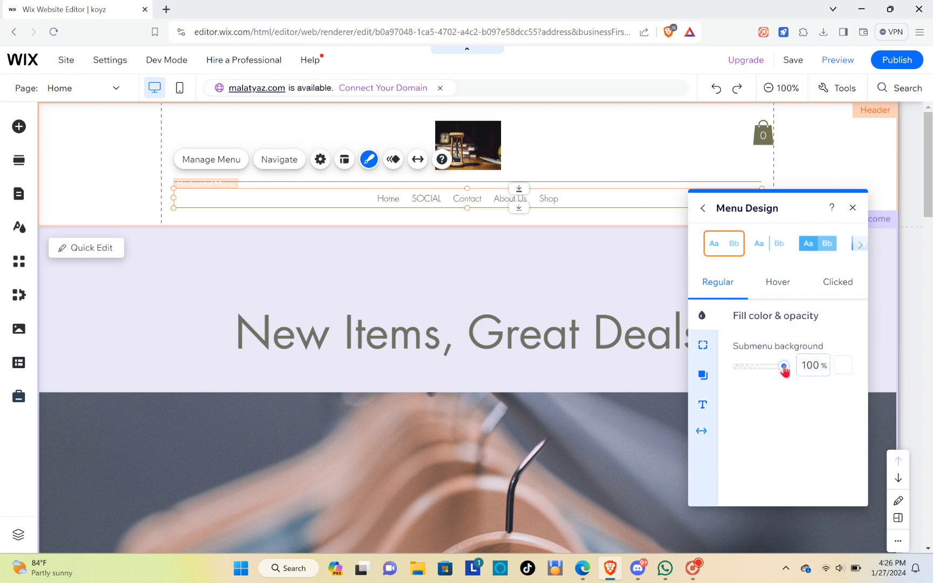
mouse_move(783, 367)
mouse_down()
mouse_move(728, 374)
mouse_move(793, 372)
mouse_up()
click(850, 369)
click(817, 410)
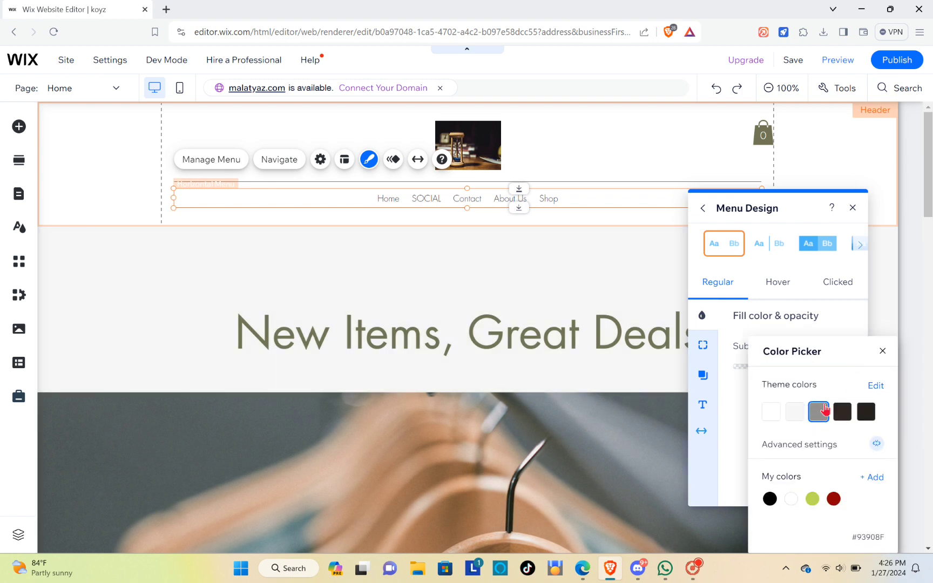
click(883, 351)
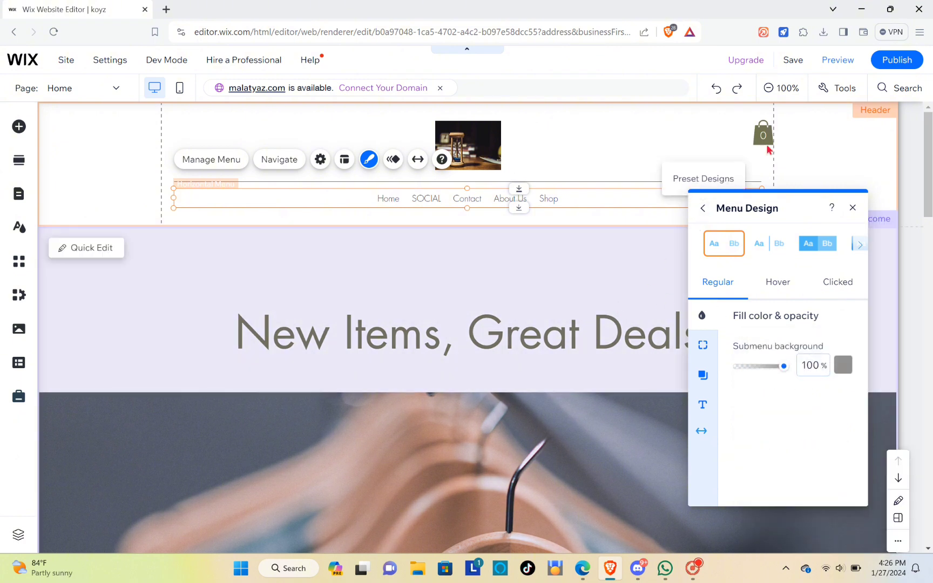
- Preview the site and test the header menu by visiting the Contact page, the SOCIAL page and its INSTAGRAM and TWITTER subpages
click(840, 69)
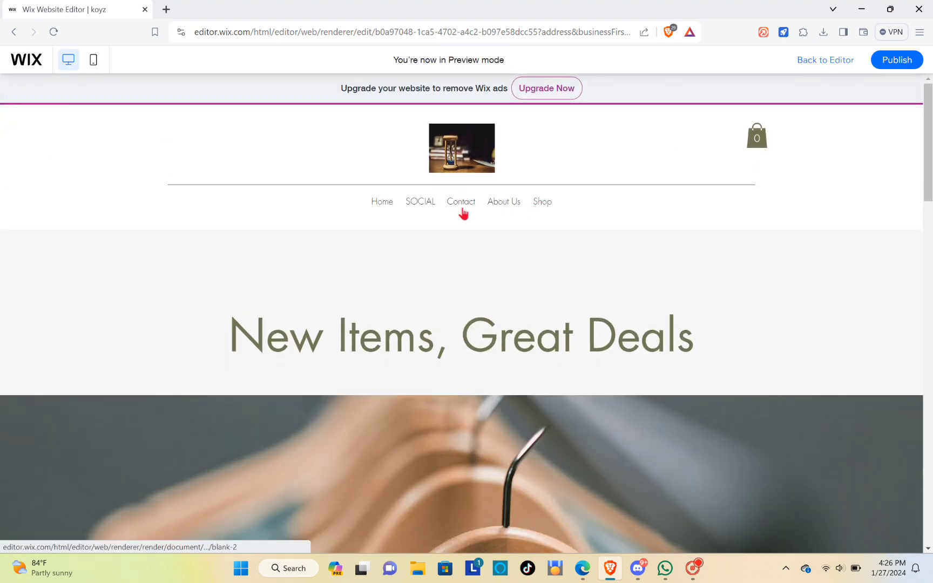
click(454, 210)
mouse_move(427, 204)
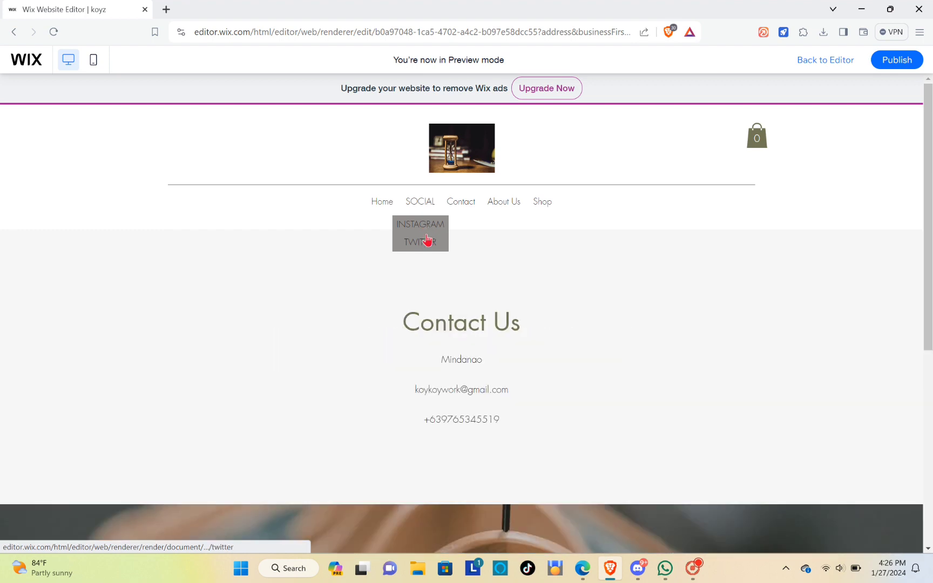
click(426, 241)
mouse_move(429, 207)
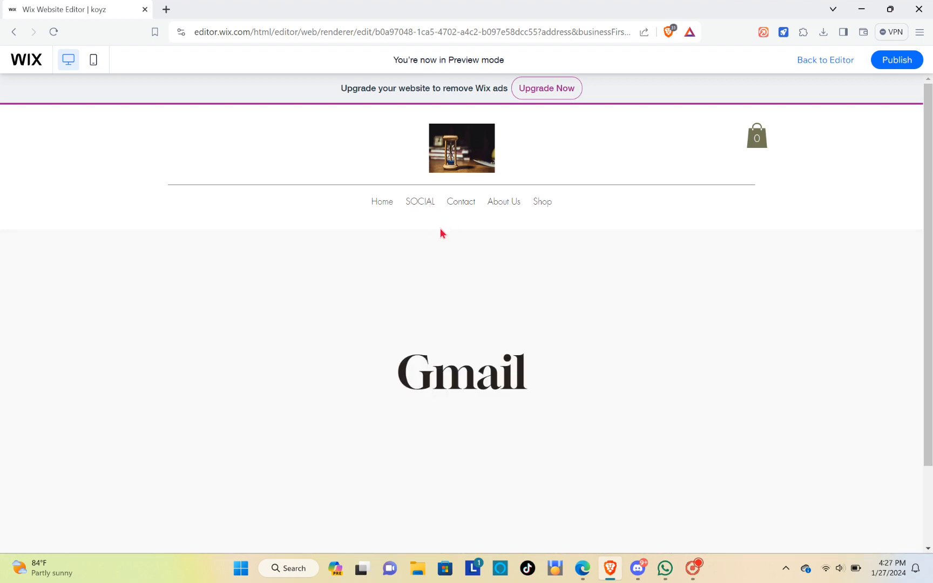
click(422, 233)
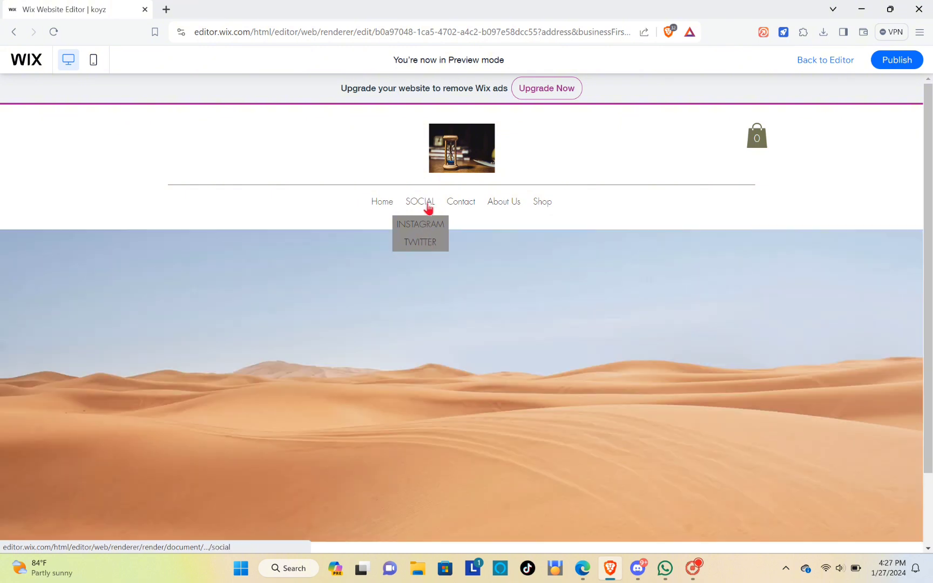
click(427, 208)
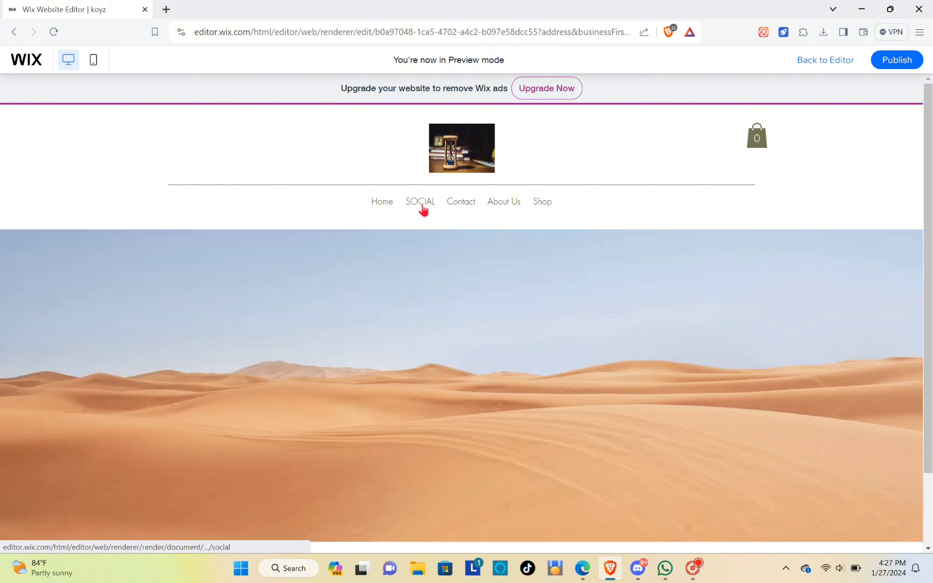
click(429, 224)
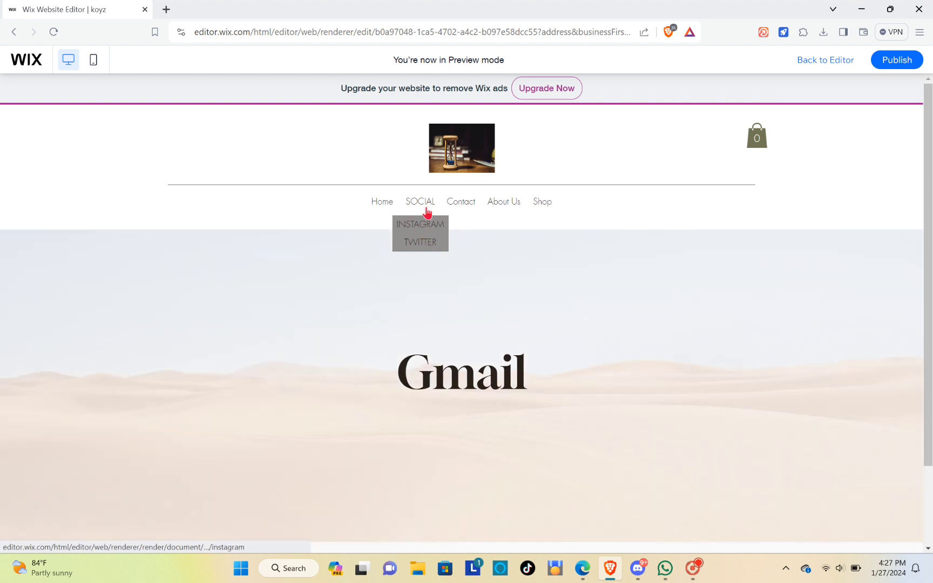
click(426, 210)
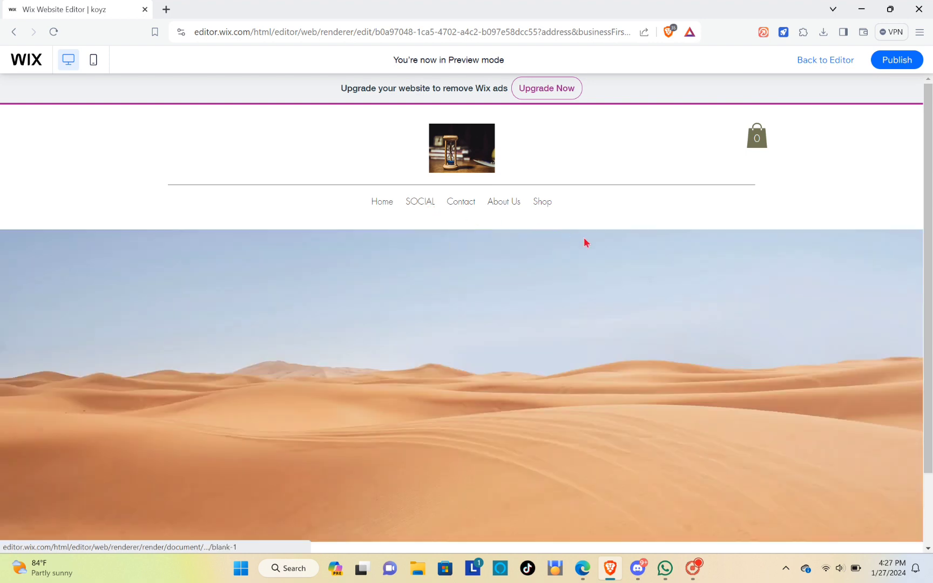